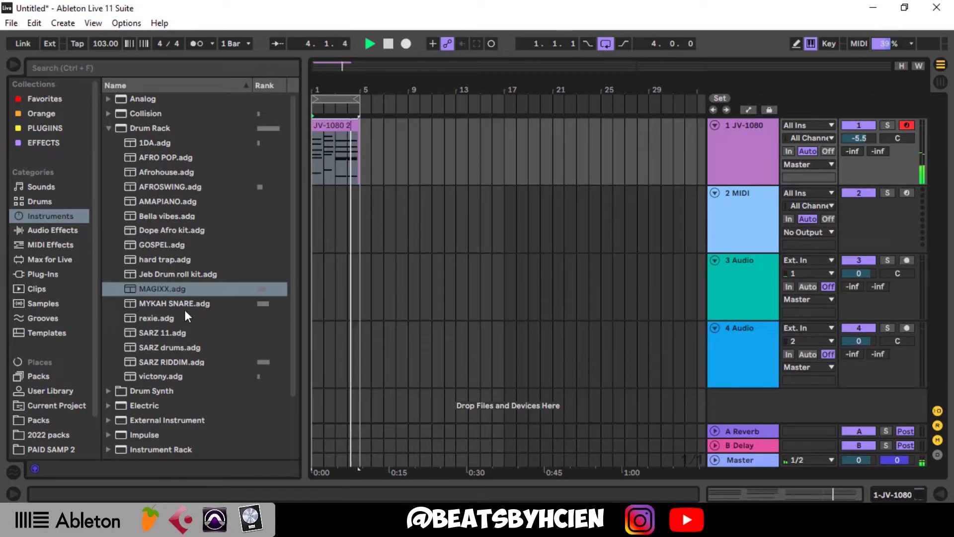
Load the ANA2 x64 synth from the plug-in collection onto the empty second MIDI track and close its window.
click(51, 130)
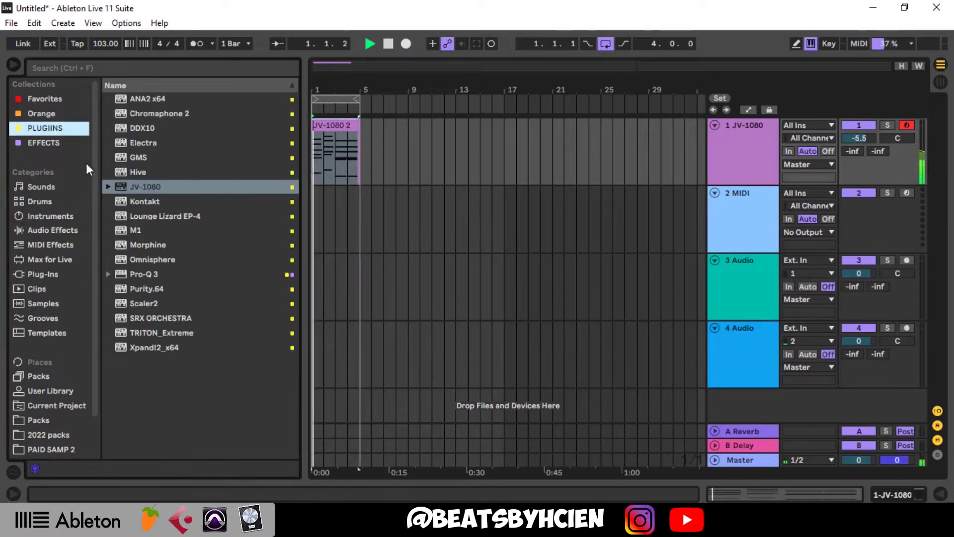
click(144, 186)
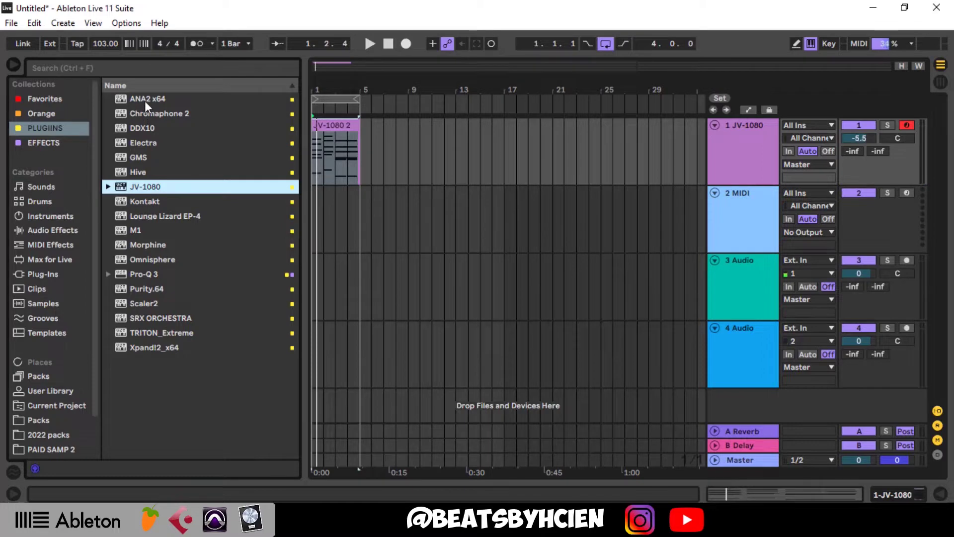
drag(145, 100, 300, 165)
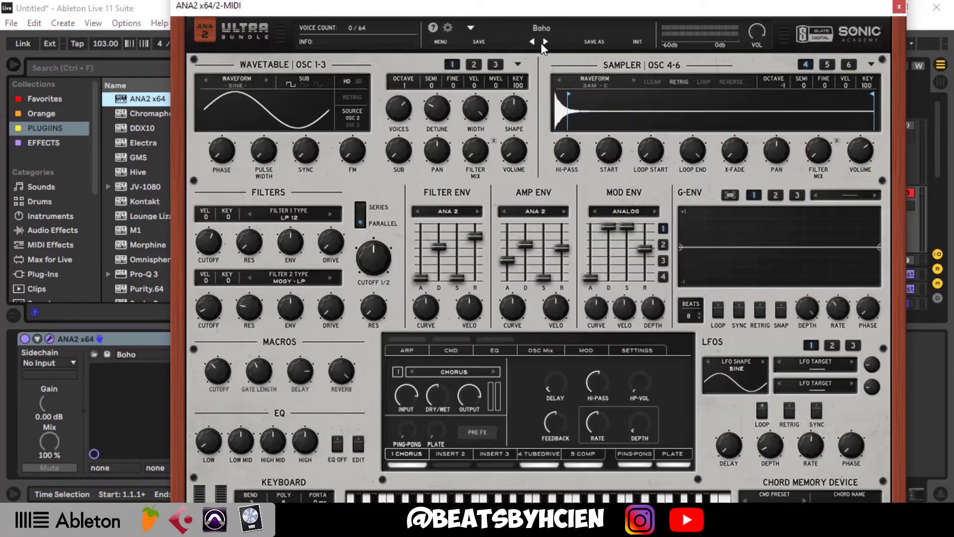
click(901, 6)
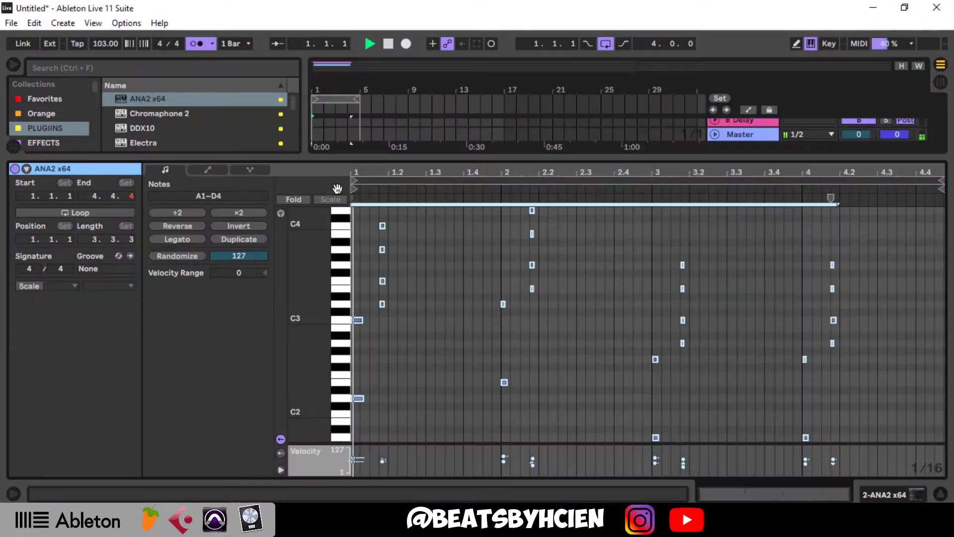
Pan the ANA2 x64 track to 3R and collapse the ANA2 x64 and JV-1080 tracks.
click(198, 44)
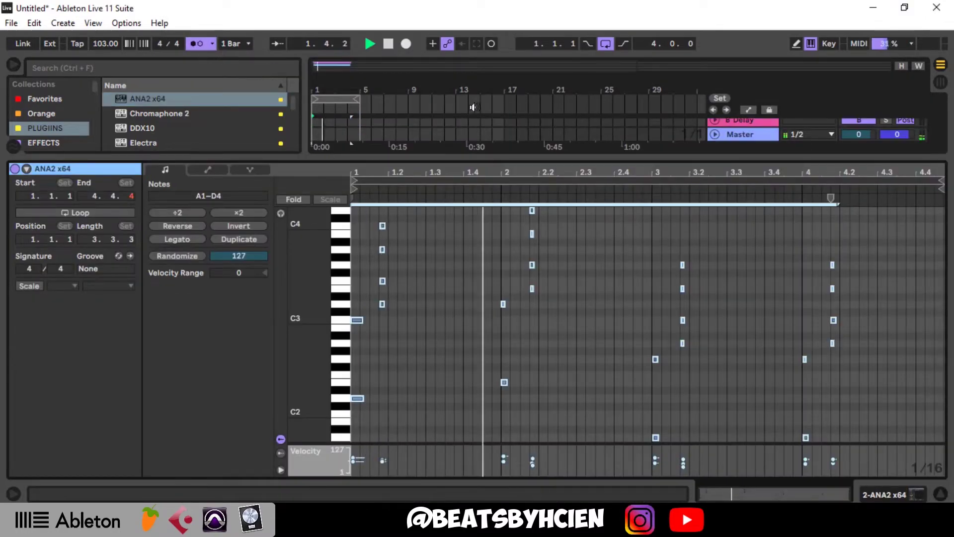
key(ctrl+alt+l)
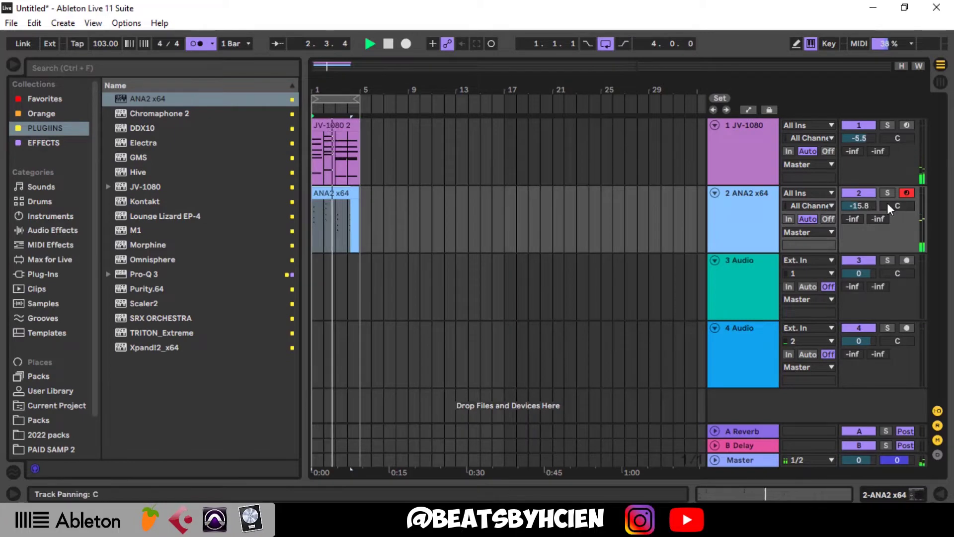
drag(887, 203, 887, 200)
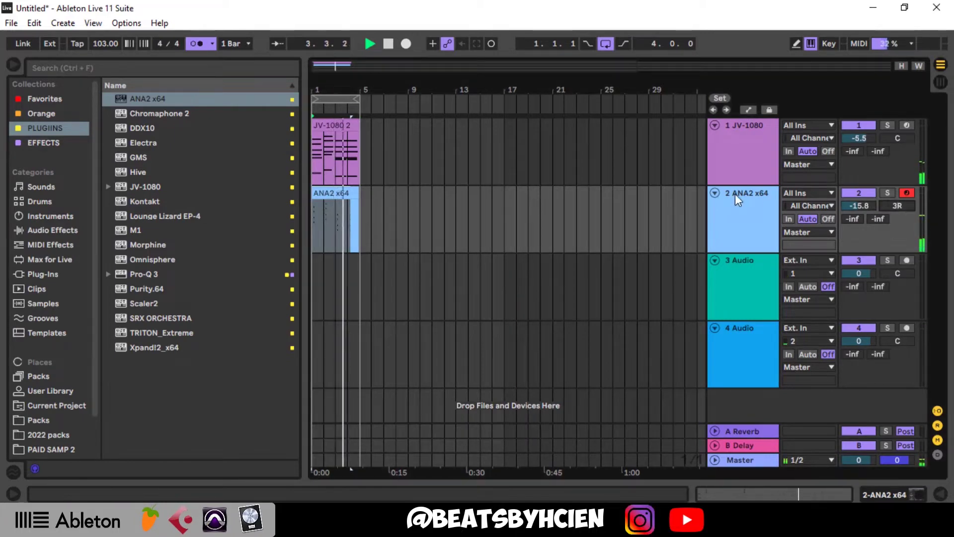
click(715, 193)
click(712, 123)
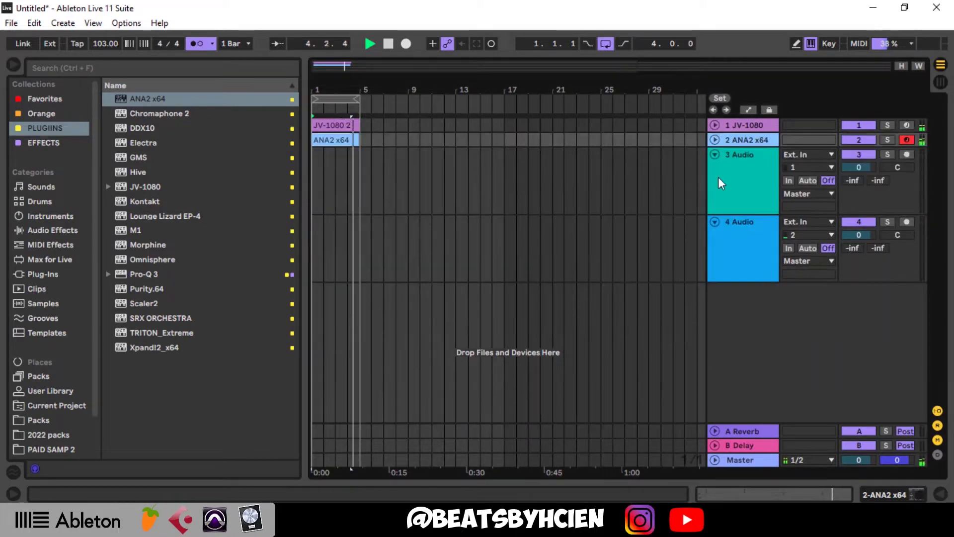
Stop playback and insert a new MIDI track with the Morphine synth loaded on it.
key(space)
key(ctrl+shift+t)
click(139, 244)
drag(139, 245, 365, 183)
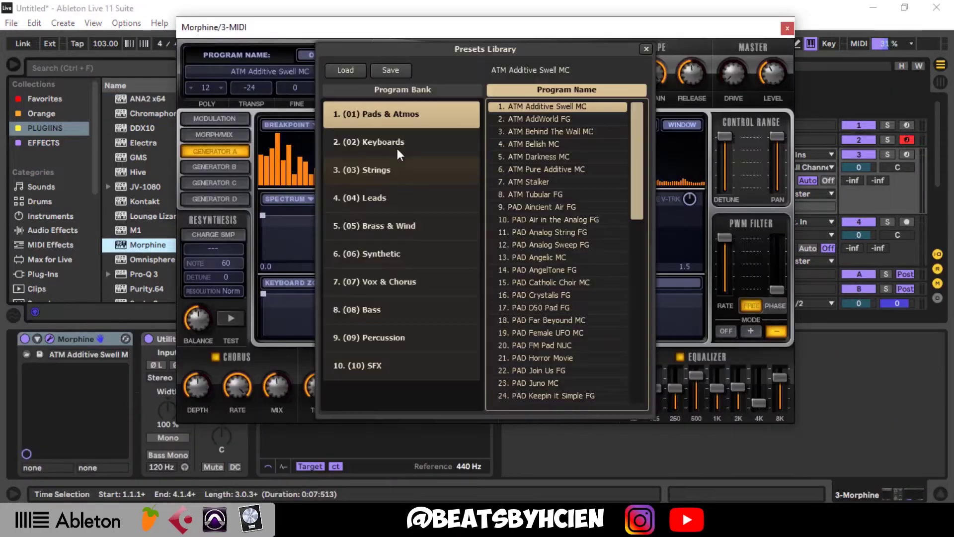
Choose the KBD Rhodes NUC preset from Morphine's Keyboards bank and close the synth window.
click(399, 149)
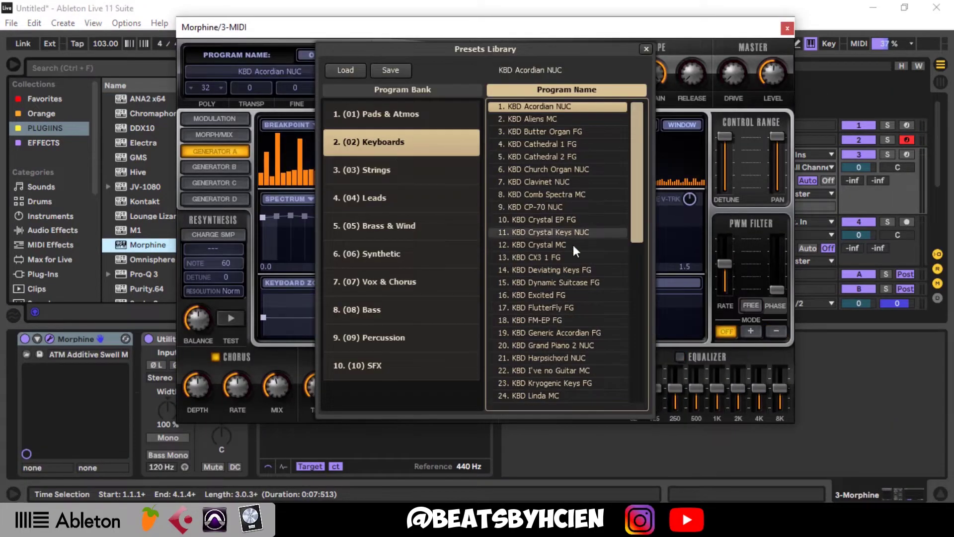
scroll(560, 381, down, 5)
click(558, 371)
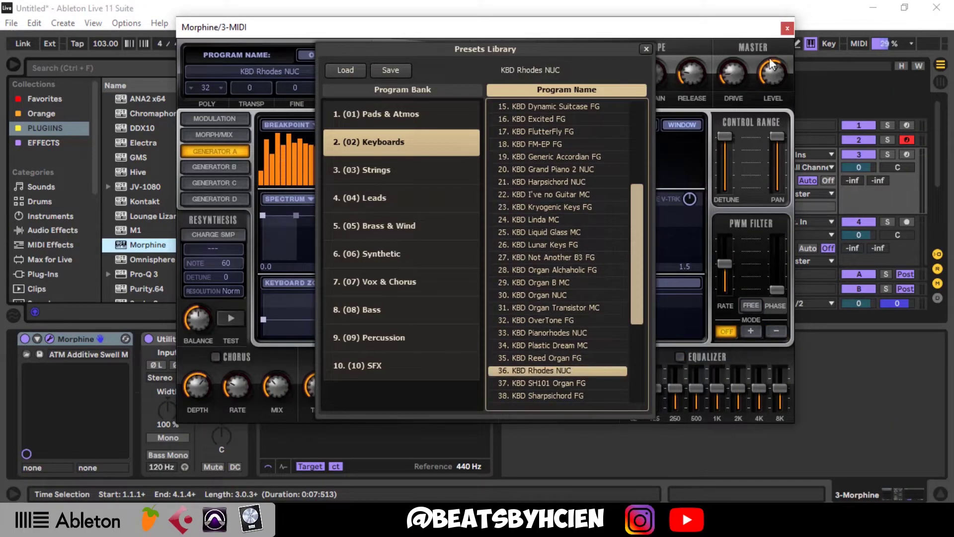
click(787, 29)
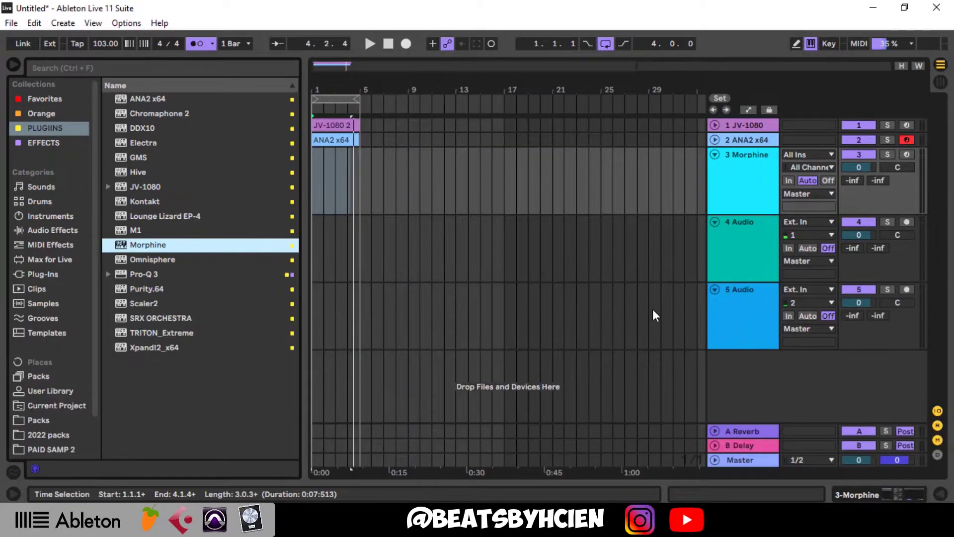
Copy the JV-1080 chord clip to the start of the Morphine track and play it back.
click(334, 124)
drag(334, 125, 334, 155)
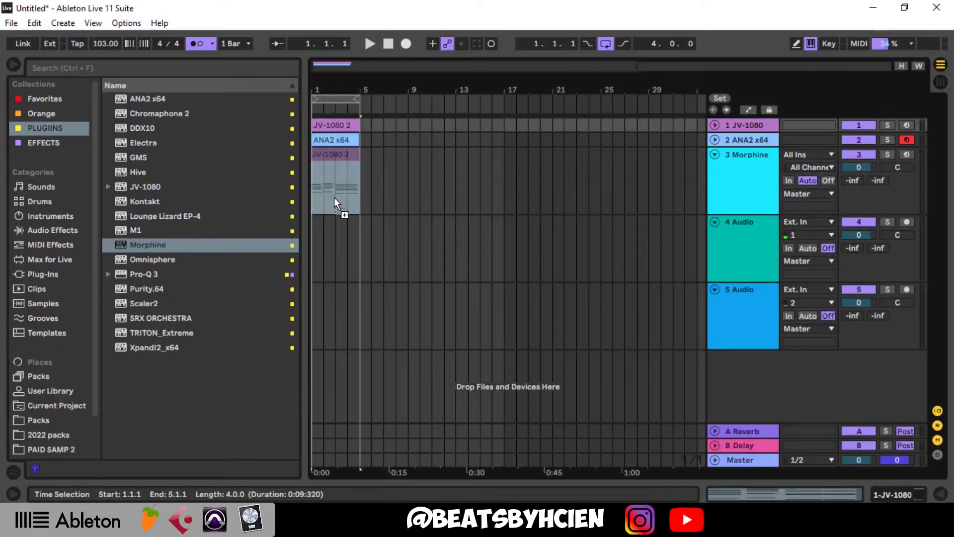
key(space)
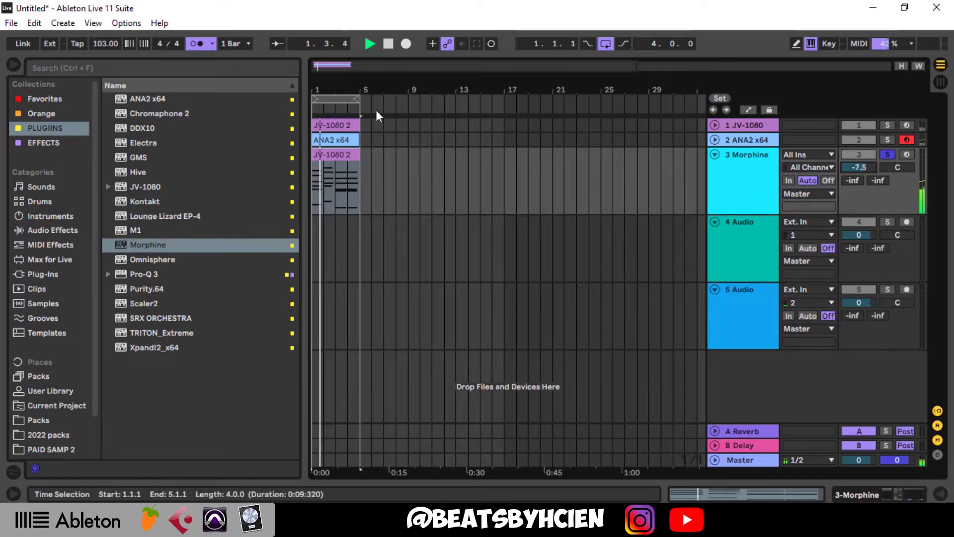
Switch off the metronome, and set the Morphine track's volume to -8.1 dB and its pan to 20L.
click(206, 43)
drag(859, 167, 843, 183)
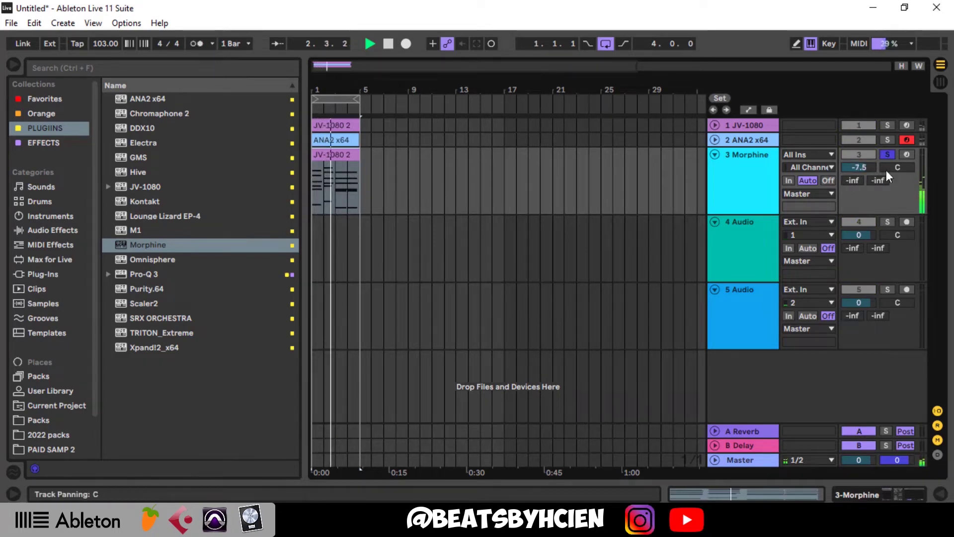
drag(898, 167, 858, 170)
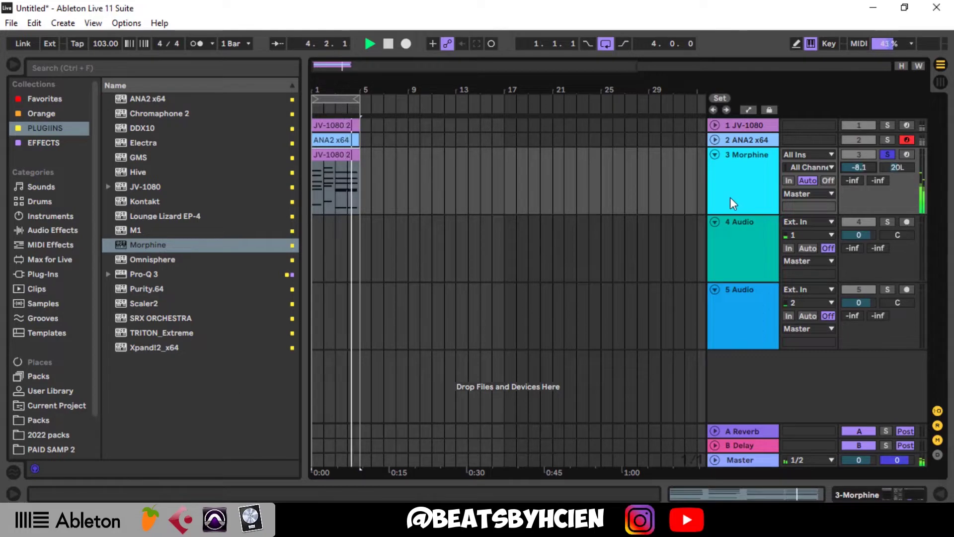
Add RC-20 Retro Color to the Morphine track, with reduced noise and stereo wobble at 16%.
click(49, 141)
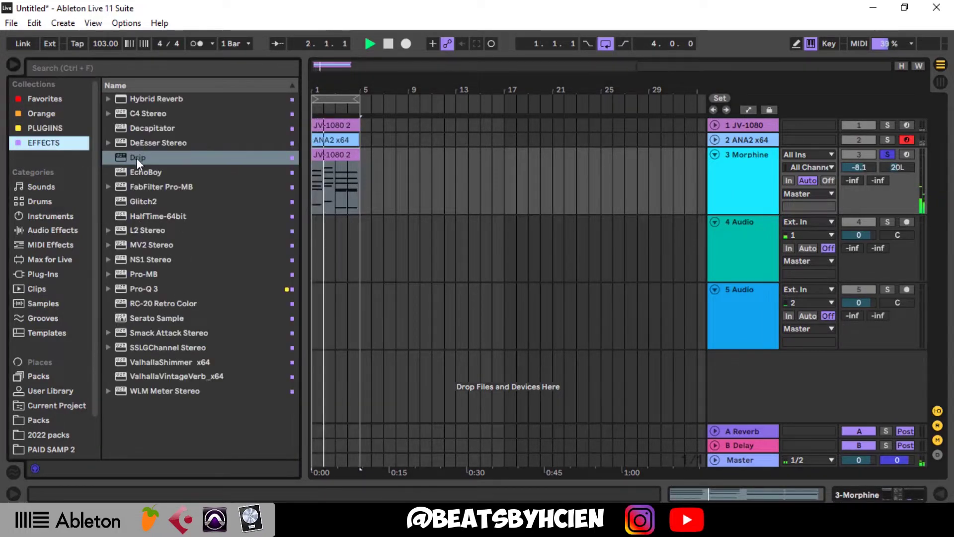
drag(158, 307, 351, 199)
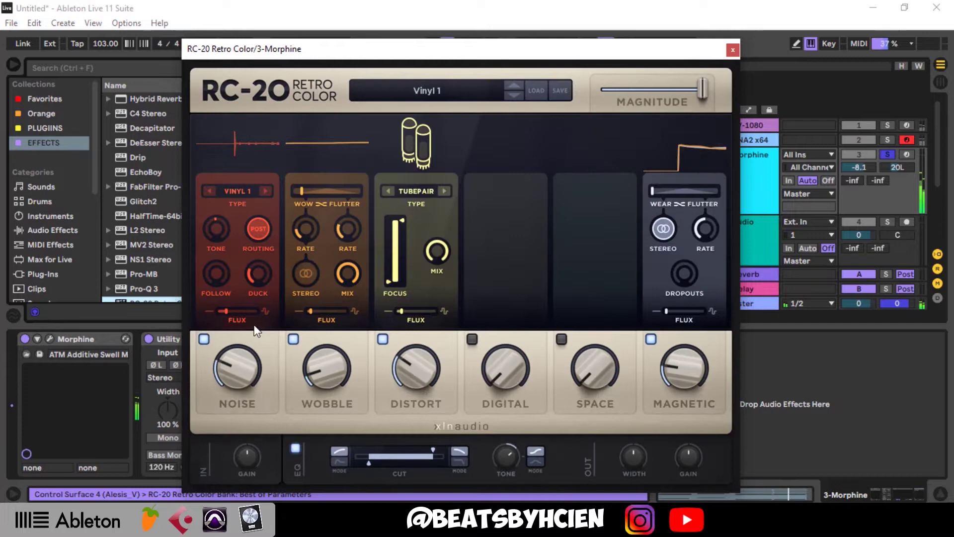
drag(237, 374, 239, 396)
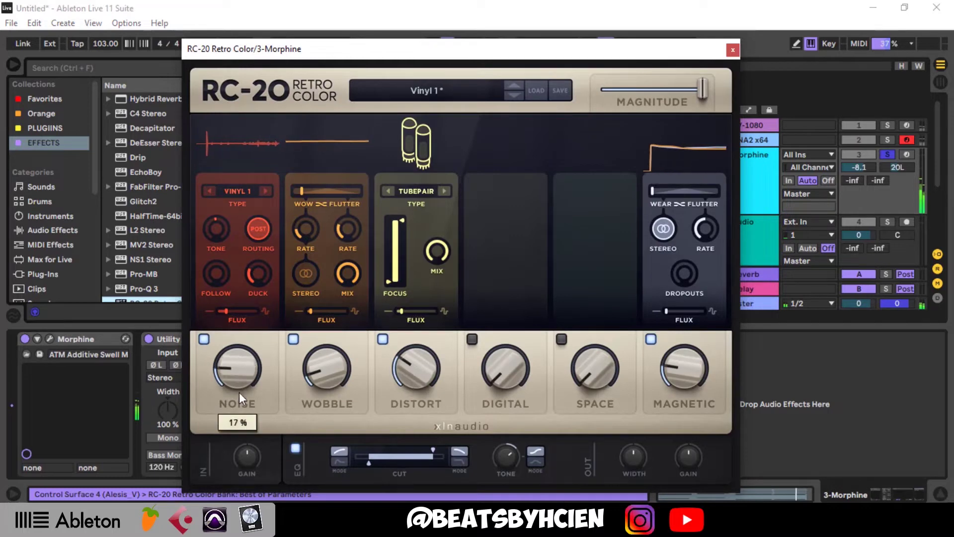
drag(326, 372, 327, 288)
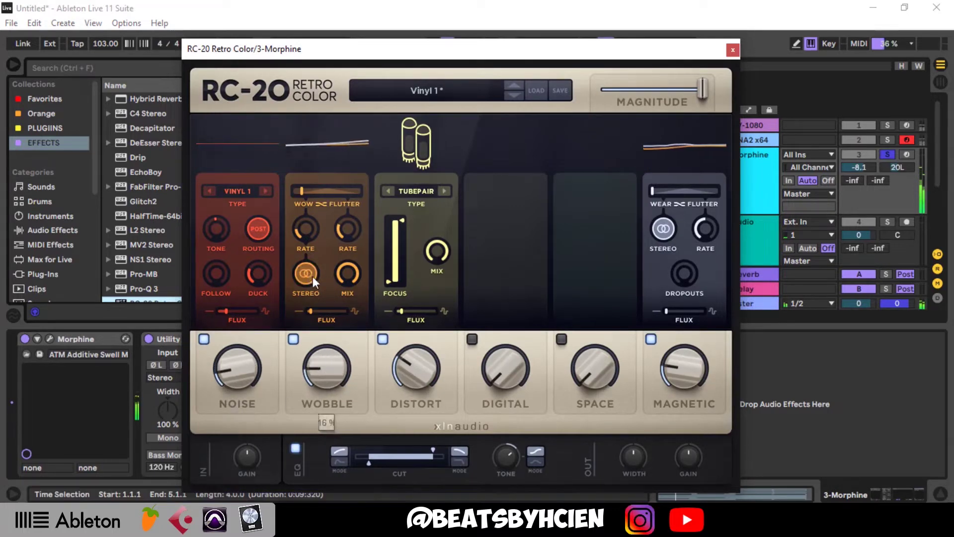
click(734, 50)
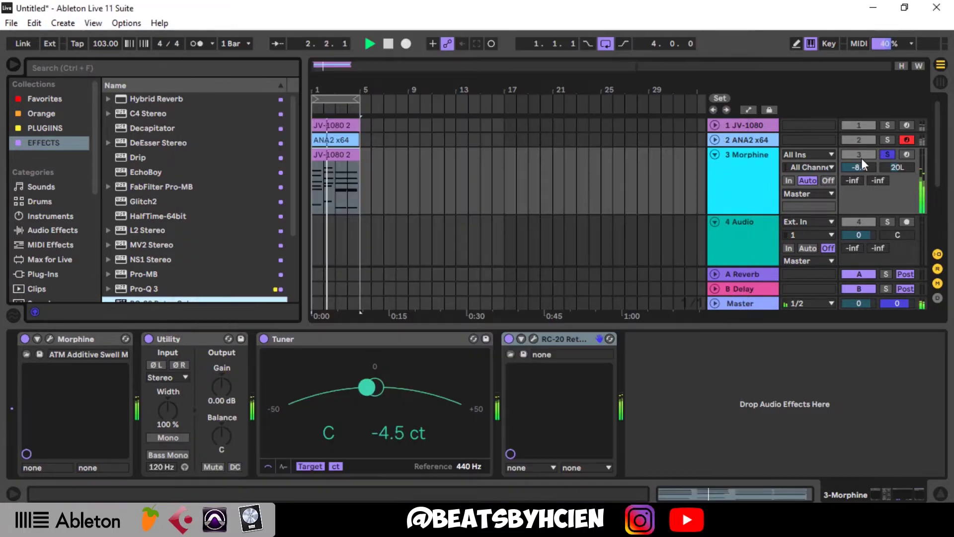
Add the Drip effect to the Morphine track with the APEX preset and lower the Dry/Wet beside Time and Feedback.
drag(124, 162, 567, 360)
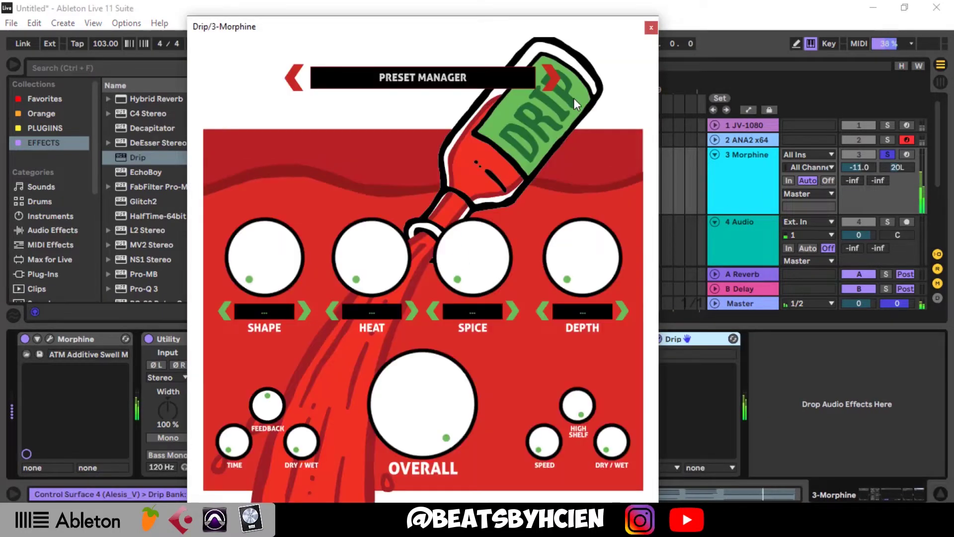
click(551, 80)
drag(317, 445, 317, 477)
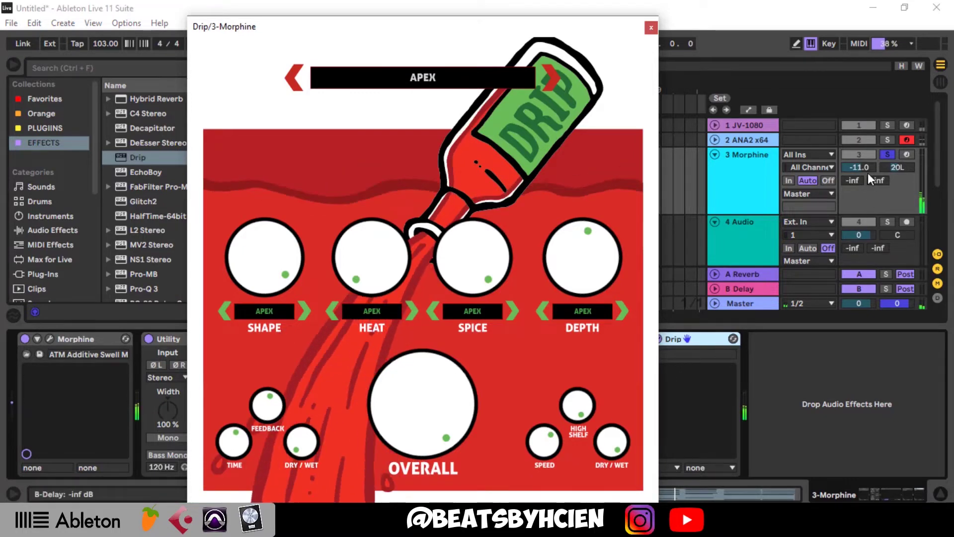
Lower the Morphine track's volume to -12.1 dB, then unsolo the track and hide its device chain.
drag(862, 168, 862, 171)
click(651, 29)
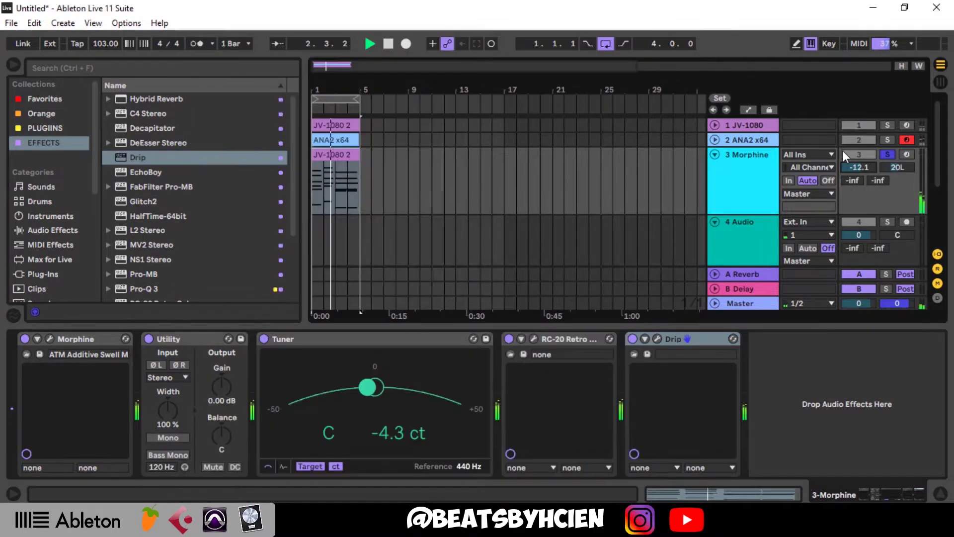
click(887, 154)
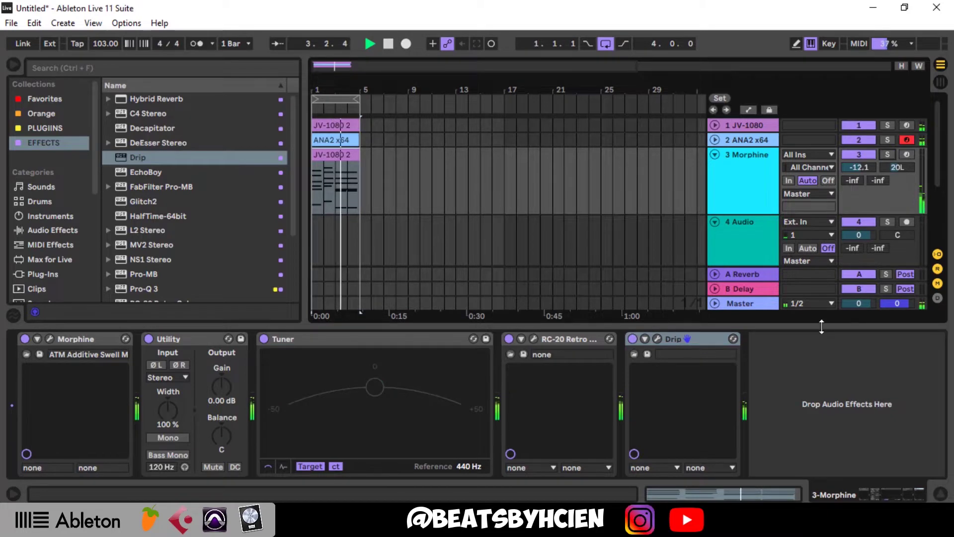
drag(822, 327, 821, 484)
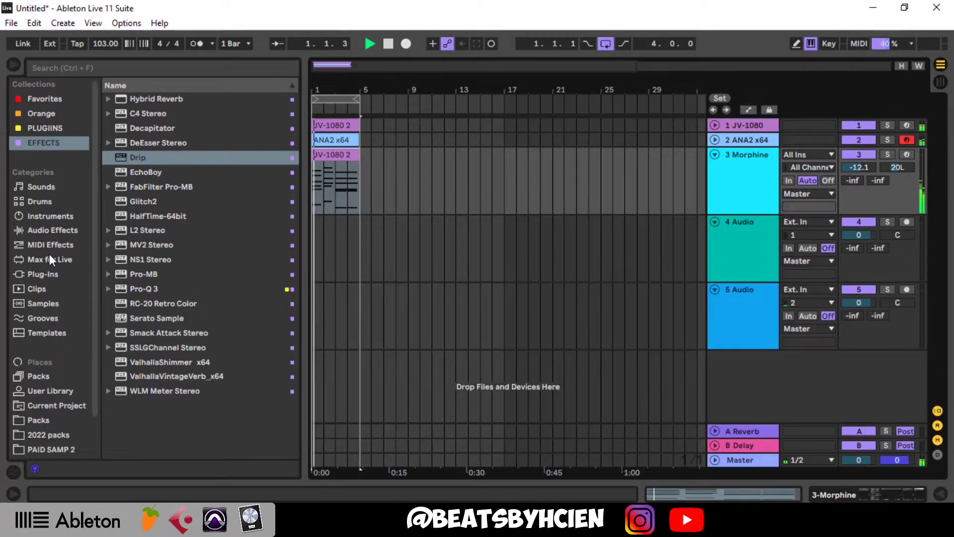
Open the HCIEN ATAYA kit sample folder and look through its PERC samples.
click(48, 418)
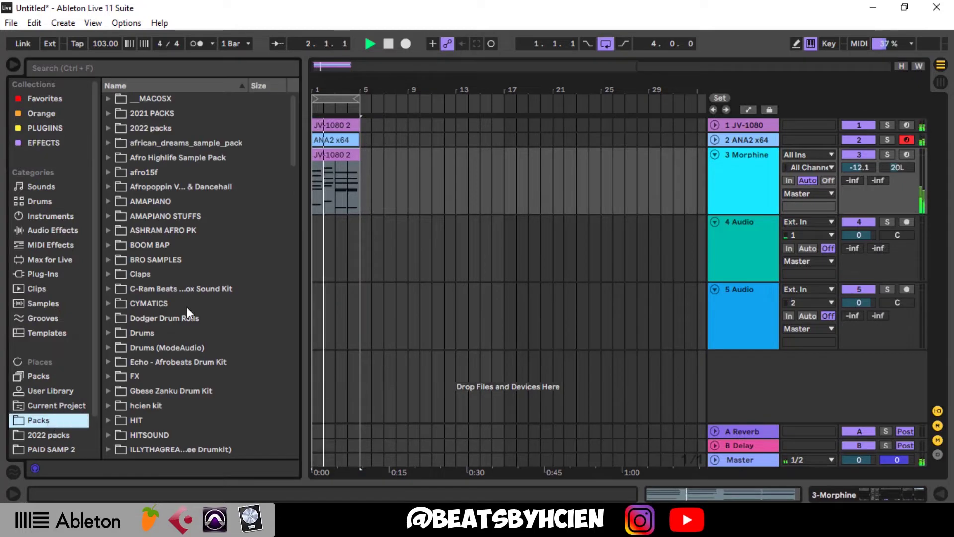
scroll(62, 435, down, 3)
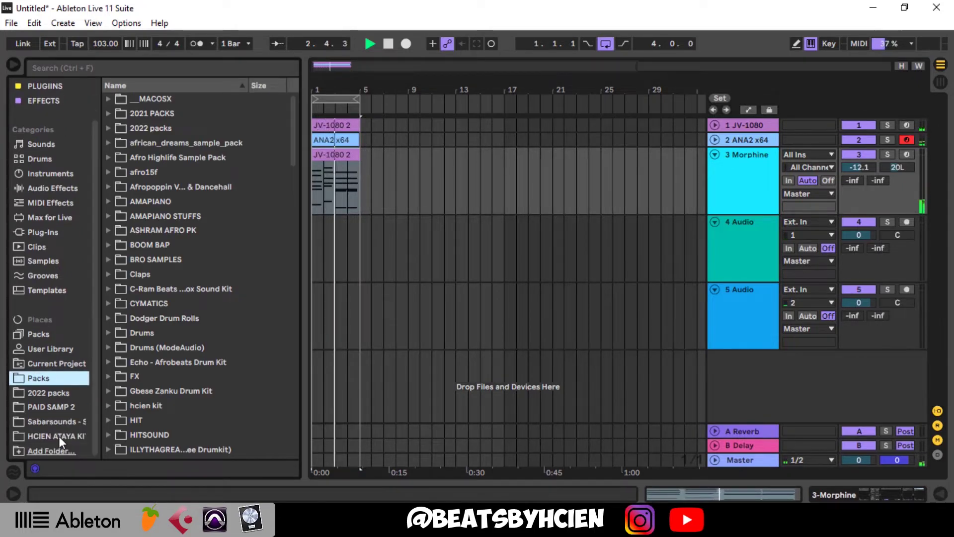
click(59, 437)
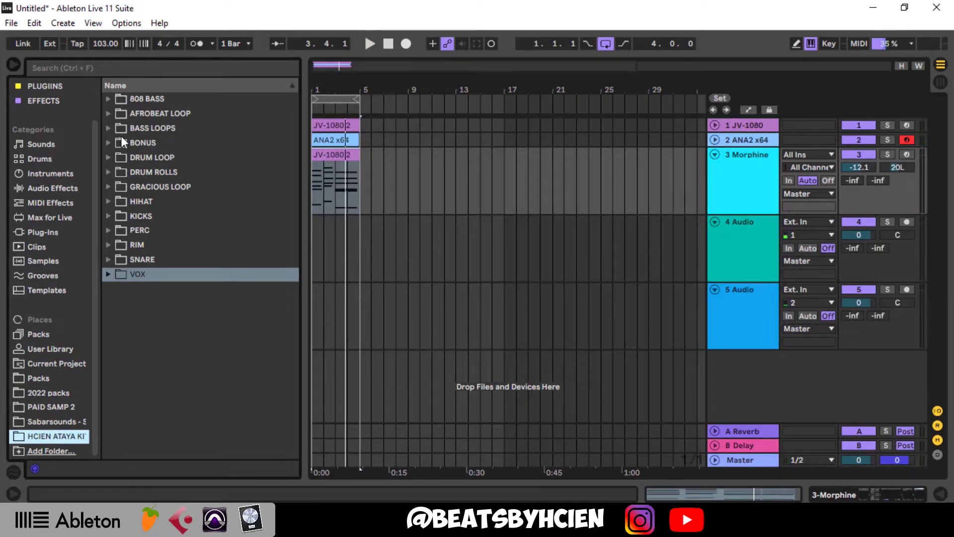
click(115, 235)
click(112, 234)
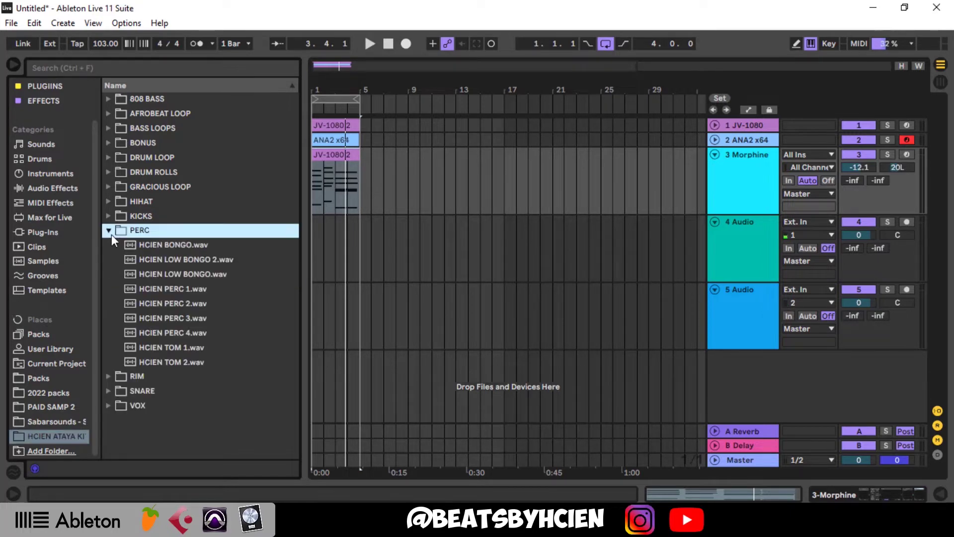
click(111, 234)
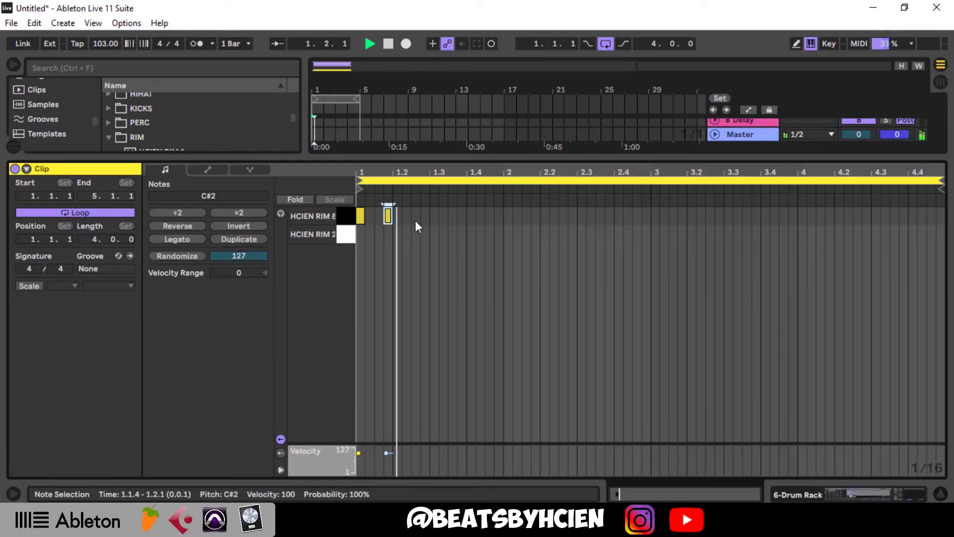
Add a rim hit at 1.2.3 on the HCIEN RIM 8 row and move all the hits down to HCIEN RIM 2.
click(415, 217)
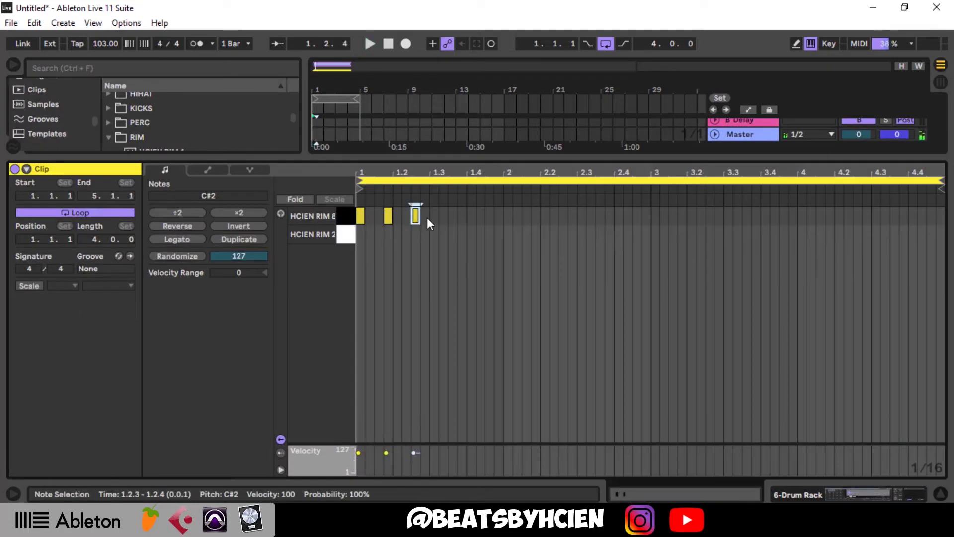
click(350, 224)
key(Down)
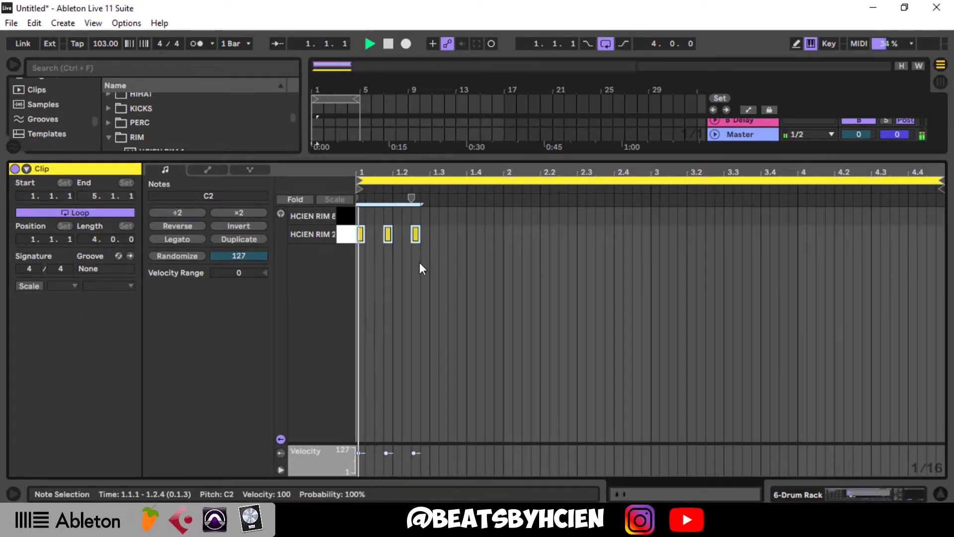
Duplicate the three-hit rim pattern repeatedly along the four-bar clip.
key(ctrl+d)
key(ctrl+d)
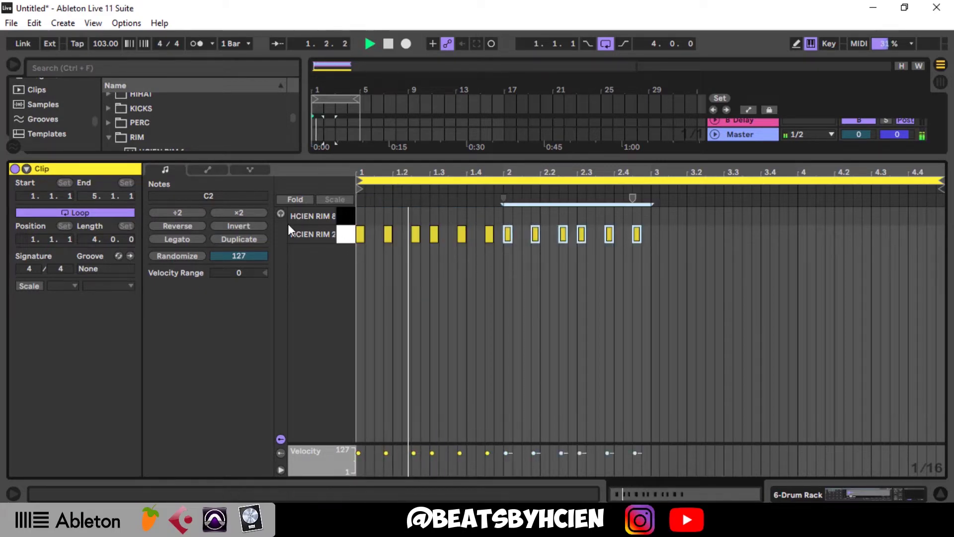
key(ctrl+d)
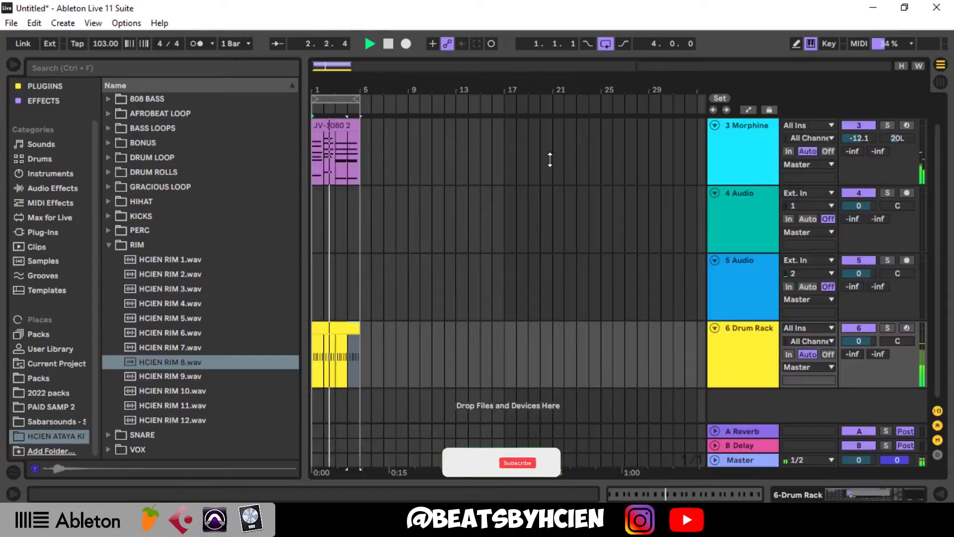
Copy the HCIEN RIM 2 hits in the Drum Rack clip to the HCIEN RIM 8 row and lower the copied hits' velocity.
click(335, 355)
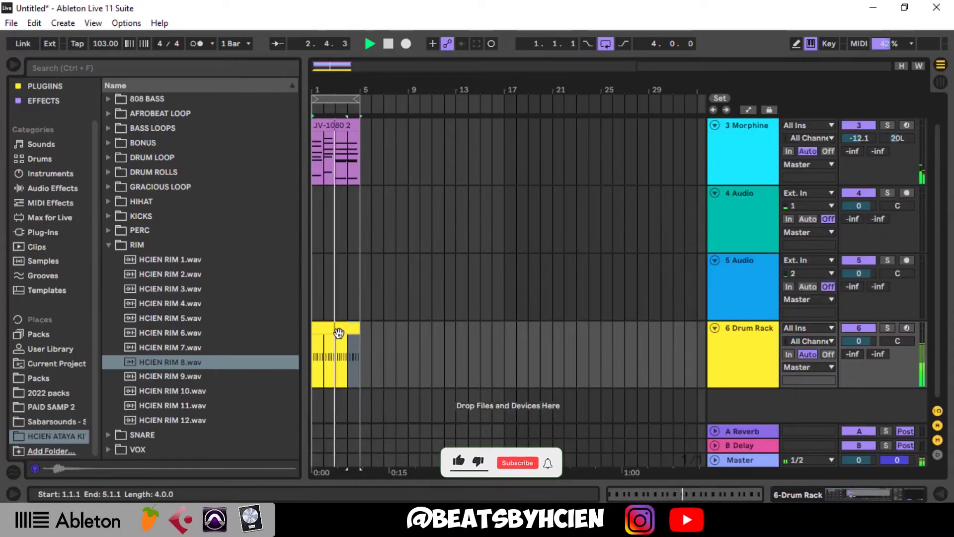
double_click(336, 355)
click(347, 233)
drag(360, 234, 361, 216)
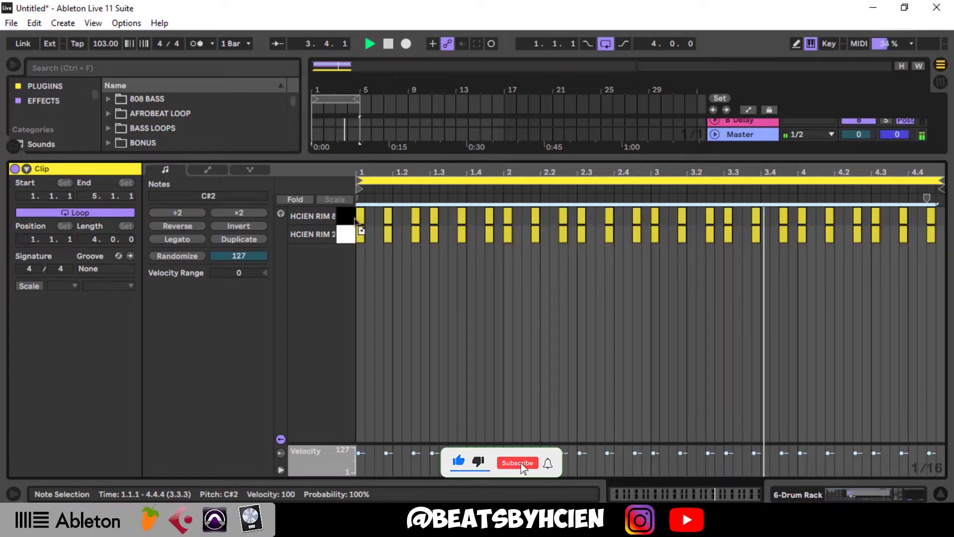
drag(361, 453, 360, 463)
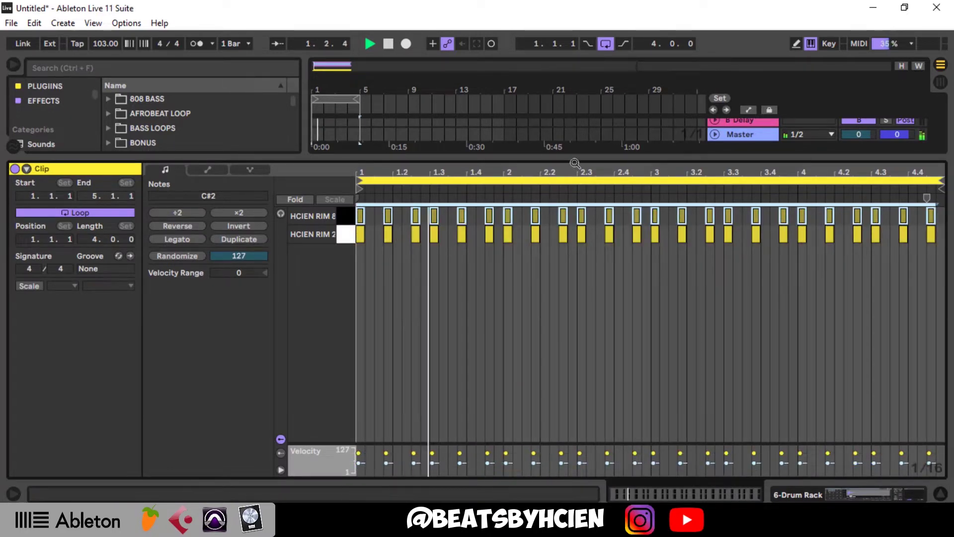
key(ctrl+alt+l)
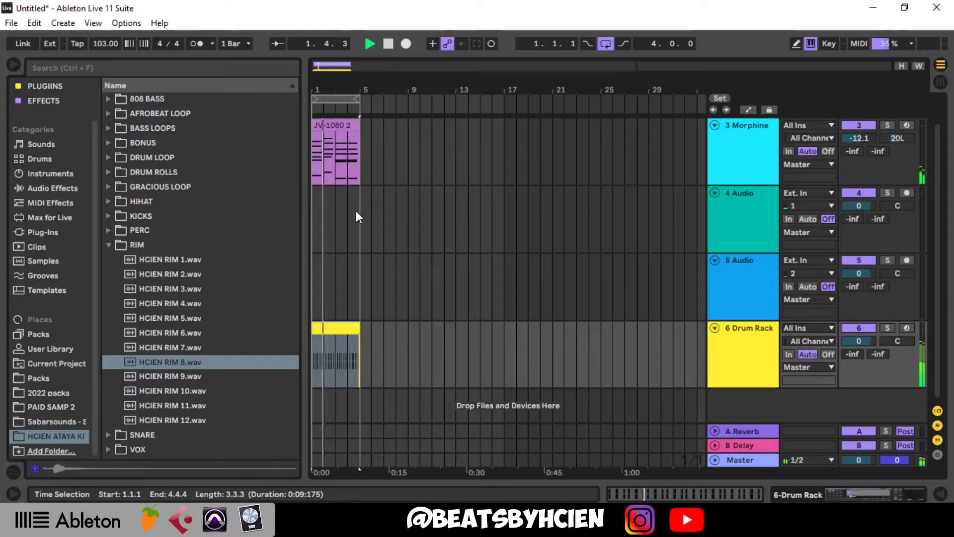
Place Tom Roll.wav from the DRUM ROLLS folder at bar 4 on a new track and play the beat.
click(109, 244)
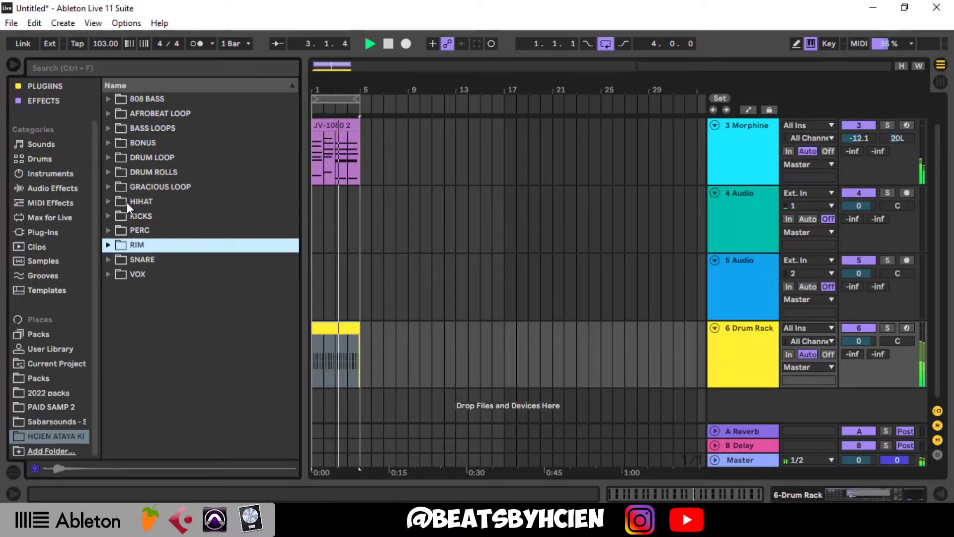
click(118, 174)
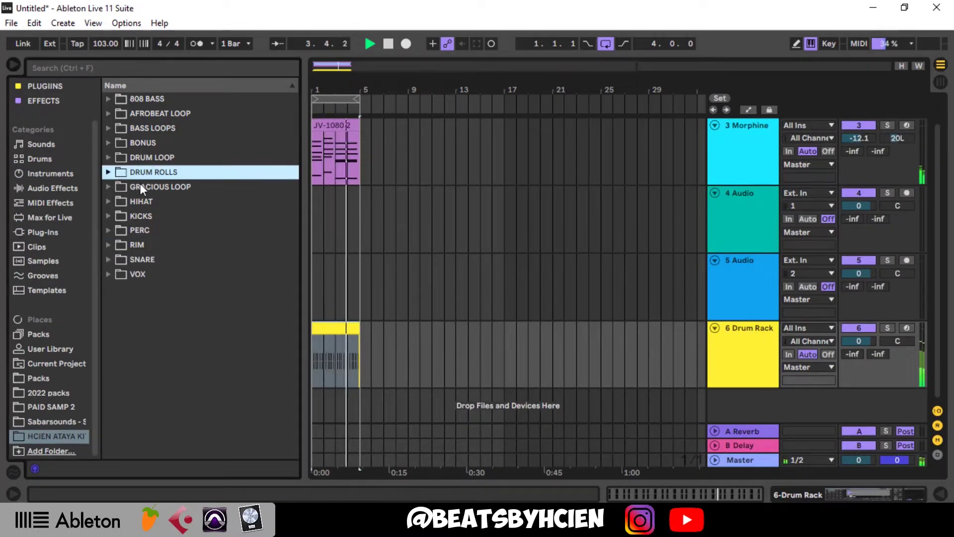
click(109, 172)
click(166, 191)
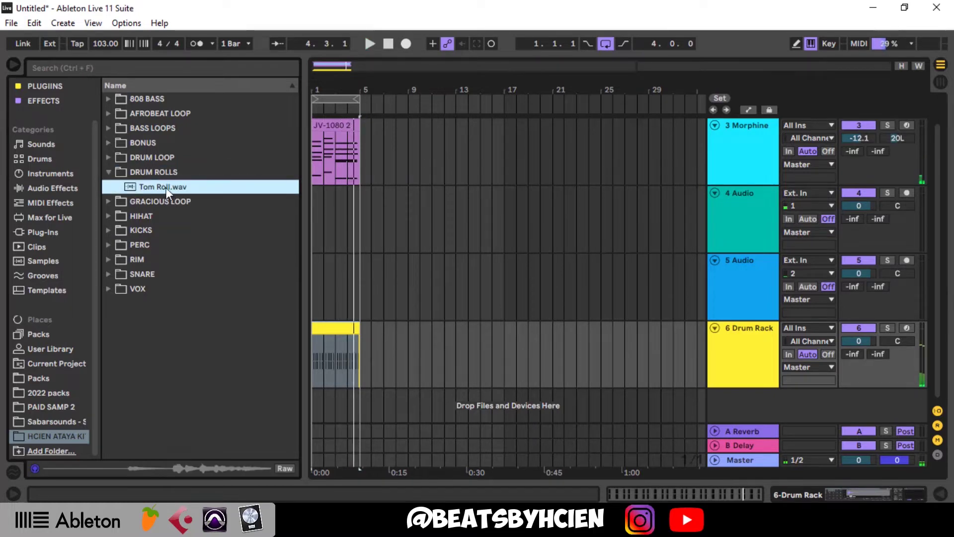
mouse_move(166, 187)
mouse_down()
mouse_move(389, 408)
mouse_move(348, 405)
mouse_up()
click(336, 407)
key(space)
mouse_move(874, 376)
mouse_down()
mouse_move(874, 385)
mouse_move(859, 384)
mouse_up()
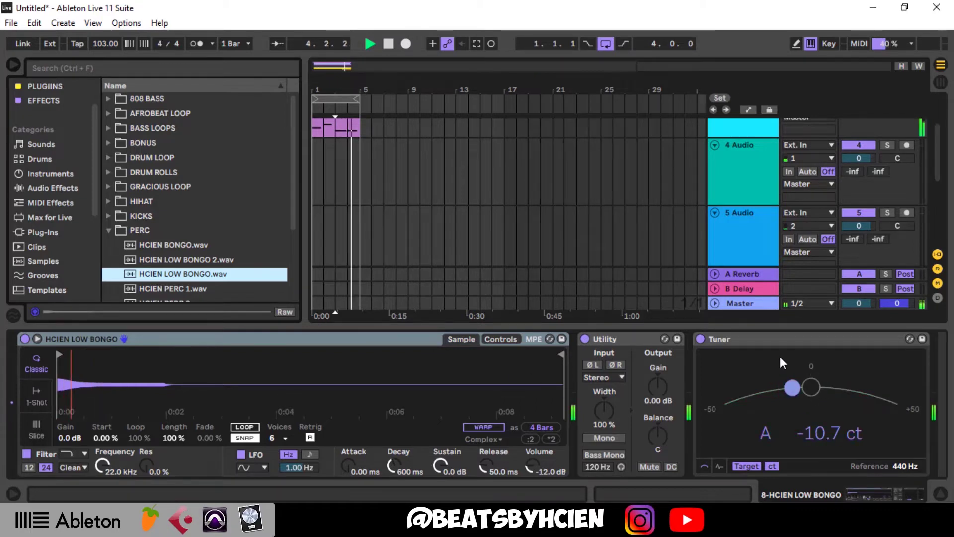
Stop playback, hide the device chain and paste the copied four-bar MIDI clip at bar 1 on the HCIEN LOW BONGO track.
key(space)
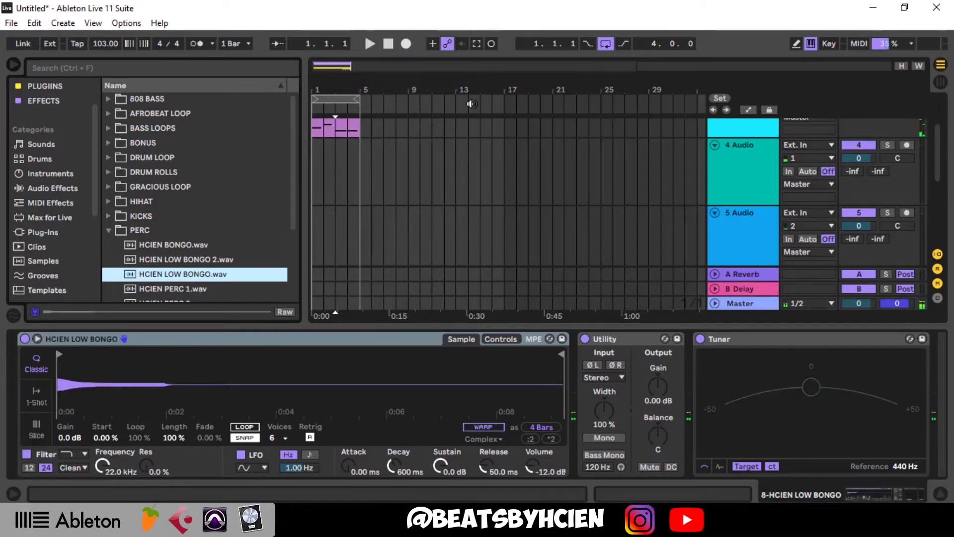
double_click(482, 326)
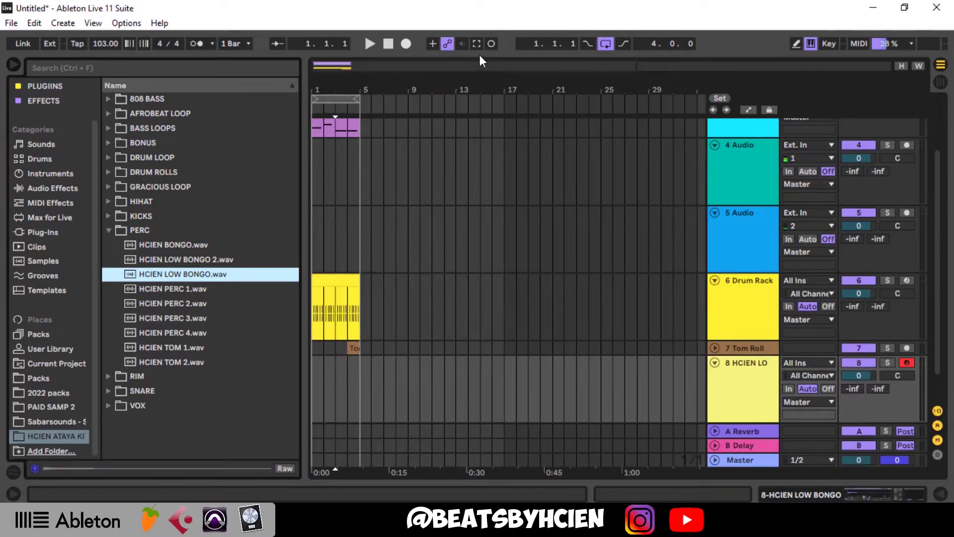
key(ctrl+v)
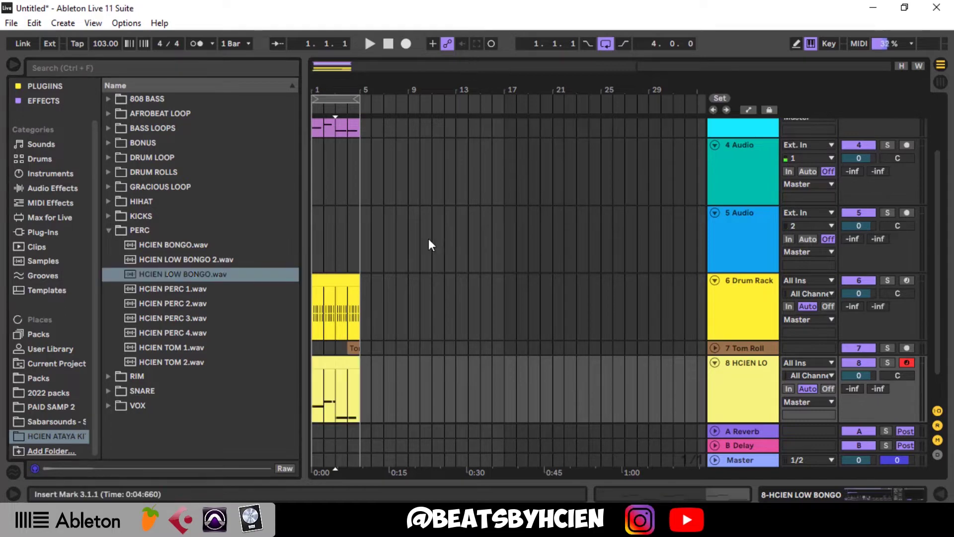
Quantize the first D2 note in the HCIEN LOW BONGO clip, play it back and fold the track.
double_click(341, 358)
key(ctrl+a)
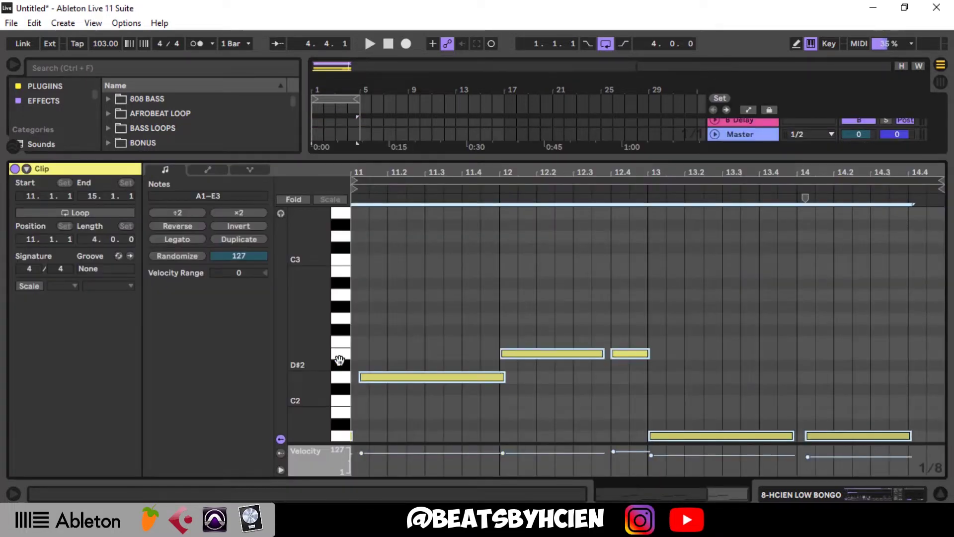
click(445, 377)
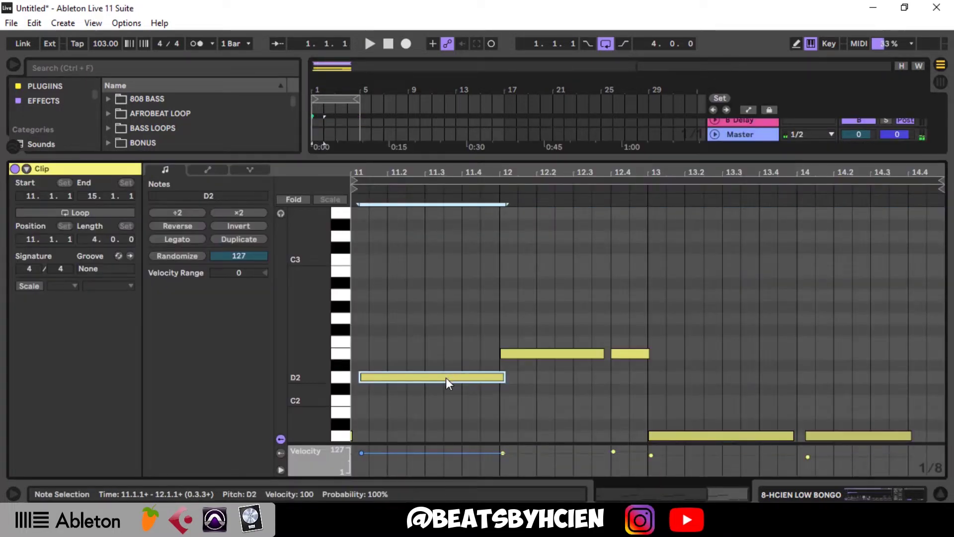
key(ctrl+u)
key(space)
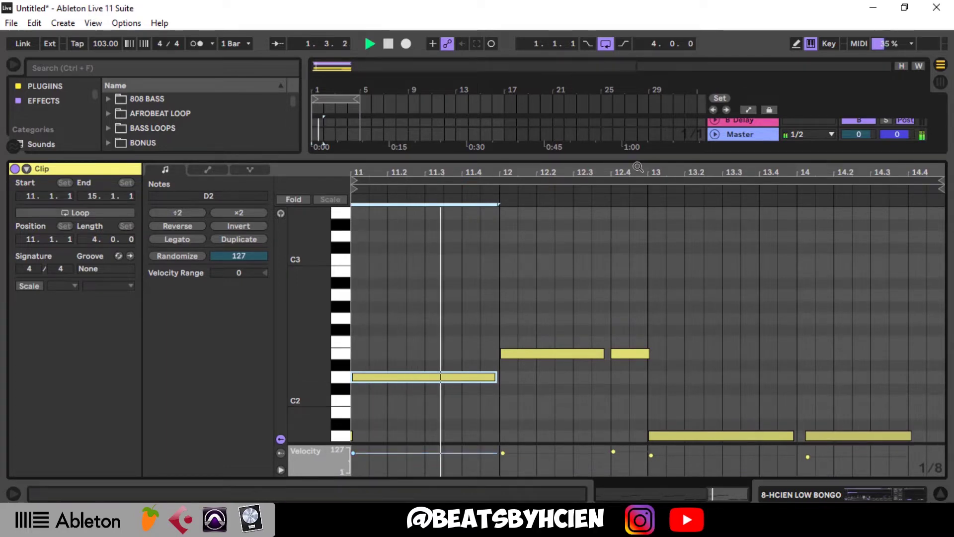
drag(639, 156, 640, 168)
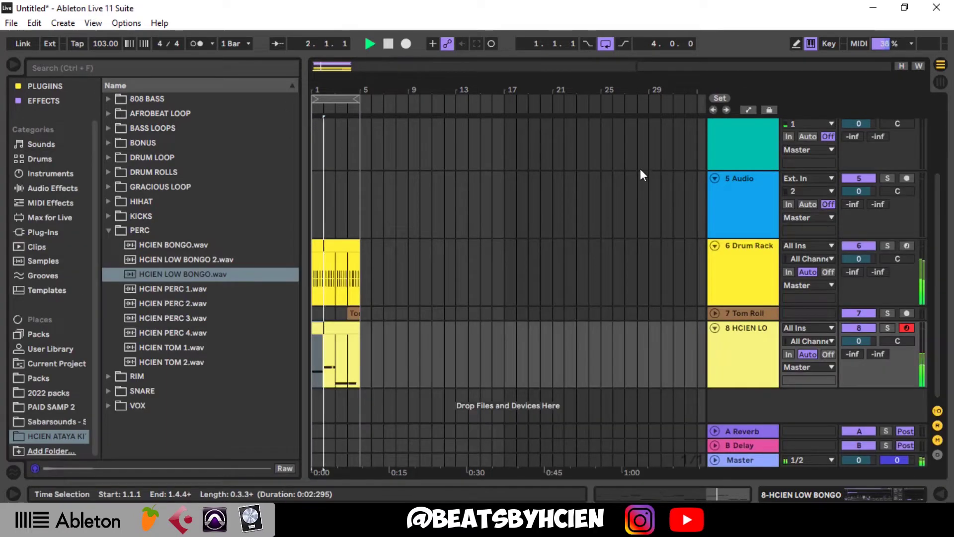
click(715, 329)
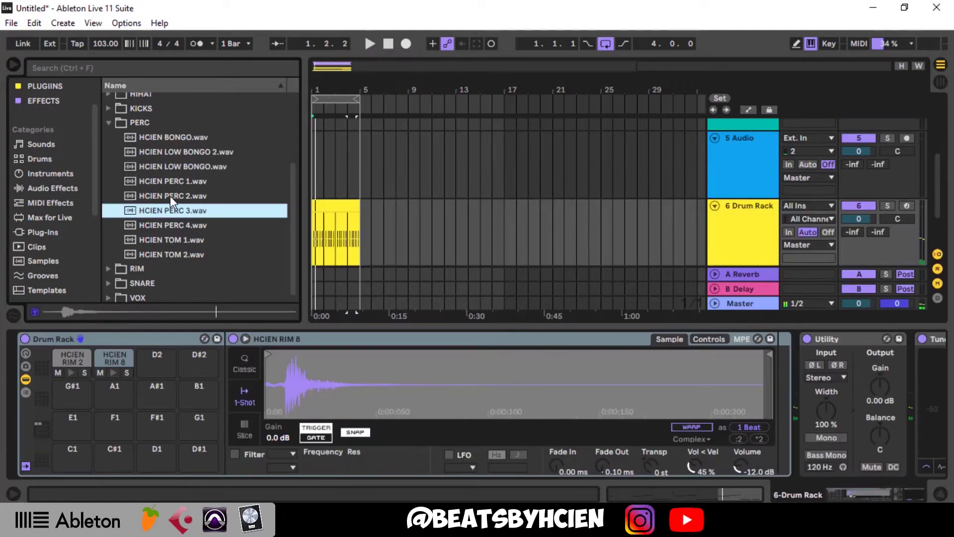
Audition the HCIEN PERC samples and load HCIEN PERC 2 onto the Drum Rack's D2 pad.
click(170, 196)
click(175, 209)
click(177, 228)
click(180, 197)
drag(167, 198, 160, 372)
Fill the HCIEN PERC 2 row of the drum clip with the rim pattern and play it back.
key(shift+Tab)
key(space)
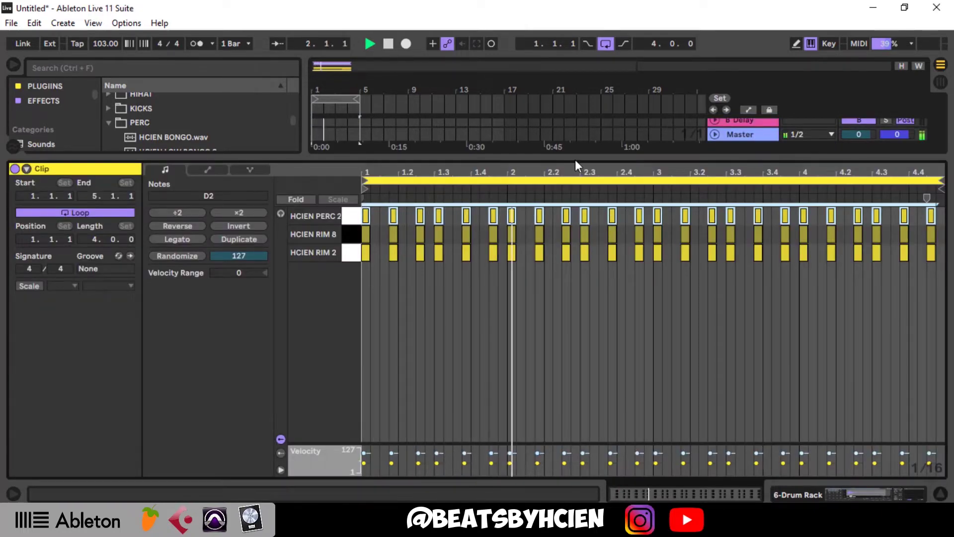
drag(575, 157, 574, 477)
Audition the KICKS samples and add HCIEN KICK 2 to the Drum Rack with hits on the first two beats of bar 1.
click(108, 230)
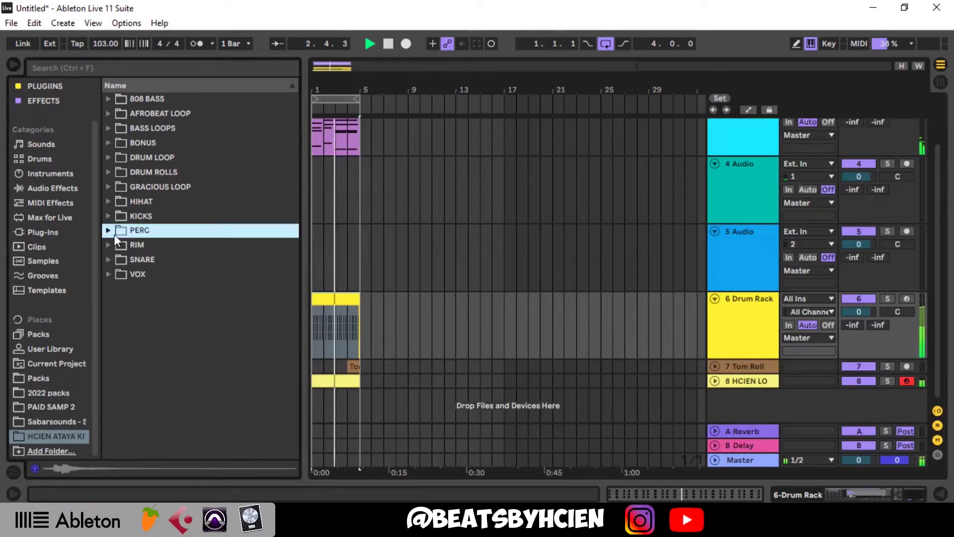
click(108, 217)
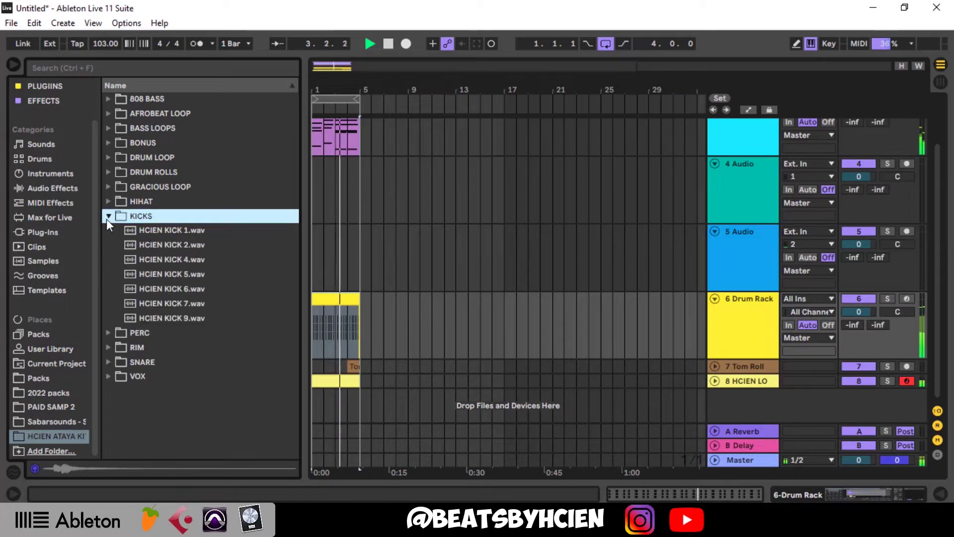
click(180, 231)
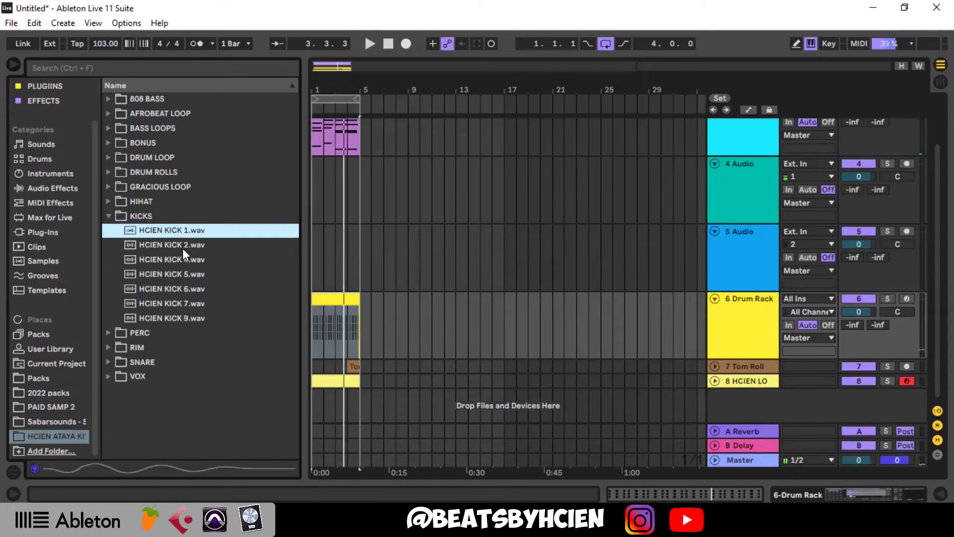
click(183, 248)
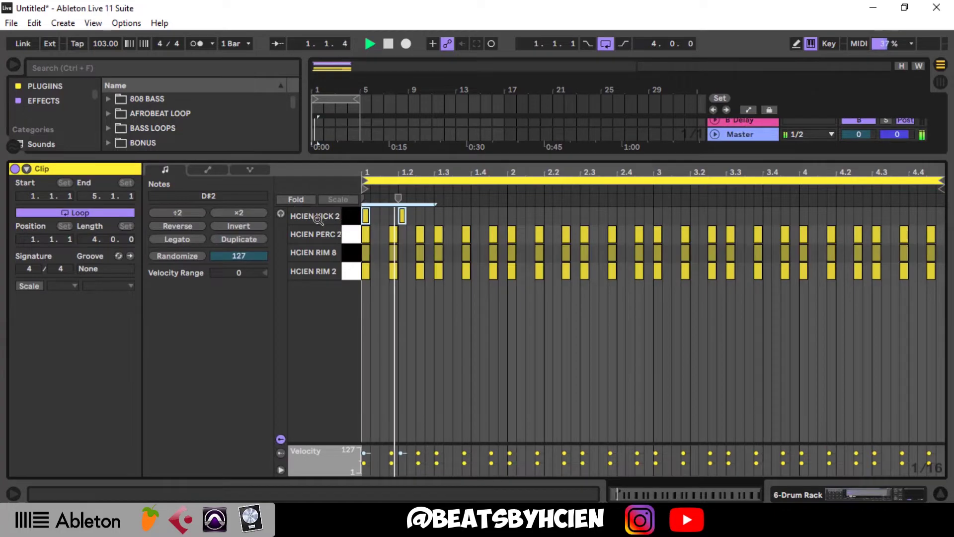
Duplicate the two HCIEN KICK 2 hits repeatedly along the four-bar clip and close the clip view.
key(ctrl+d)
key(ctrl+d)
key(ctrl+d)
key(ctrl+d)
key(ctrl+d)
key(ctrl+d)
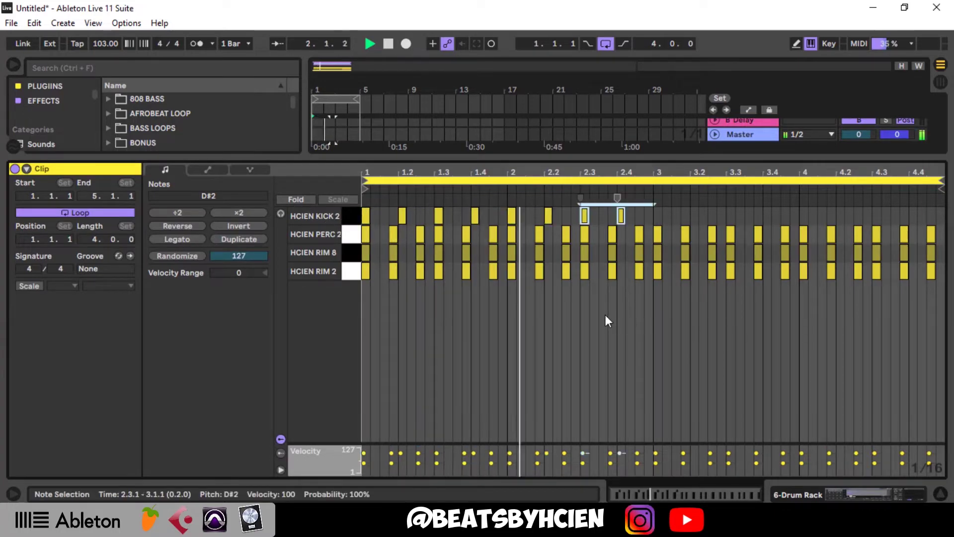
key(ctrl+d)
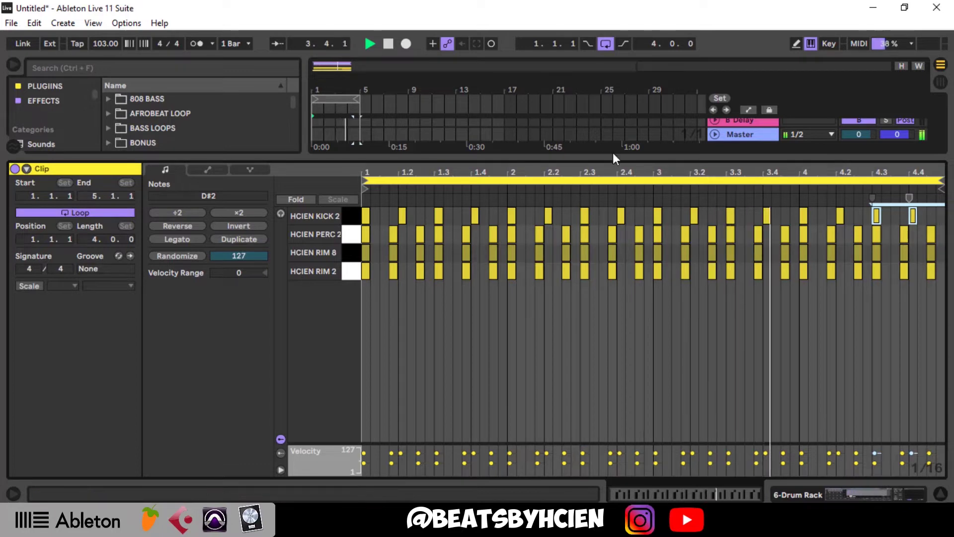
drag(613, 155, 604, 190)
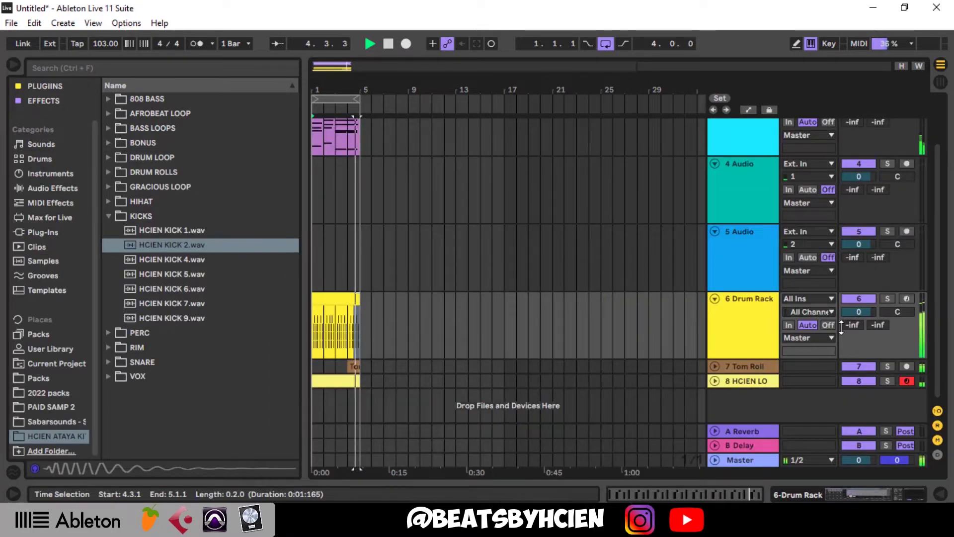
Move the Drum Rack and HCIEN LOW BONGO tracks together to directly below the Morphine track.
click(747, 371)
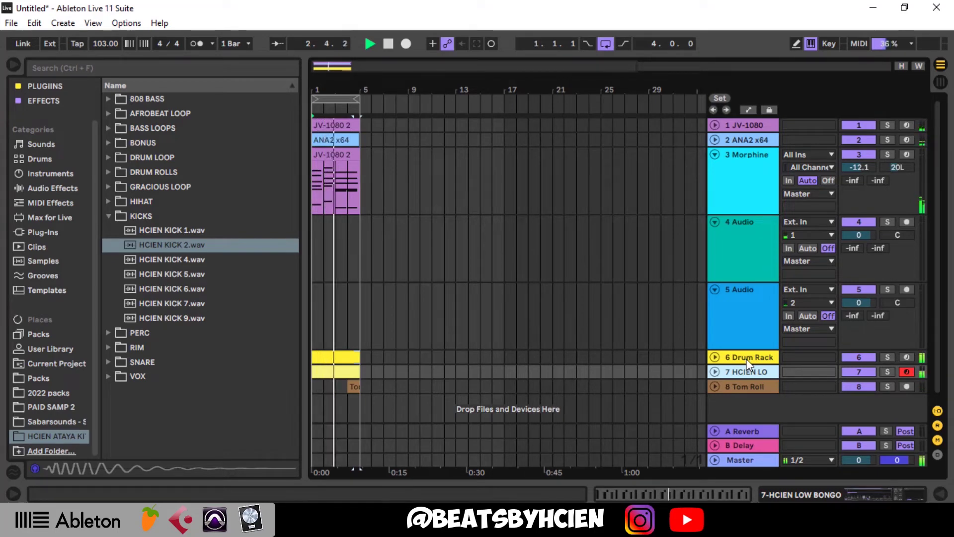
shift+click(753, 358)
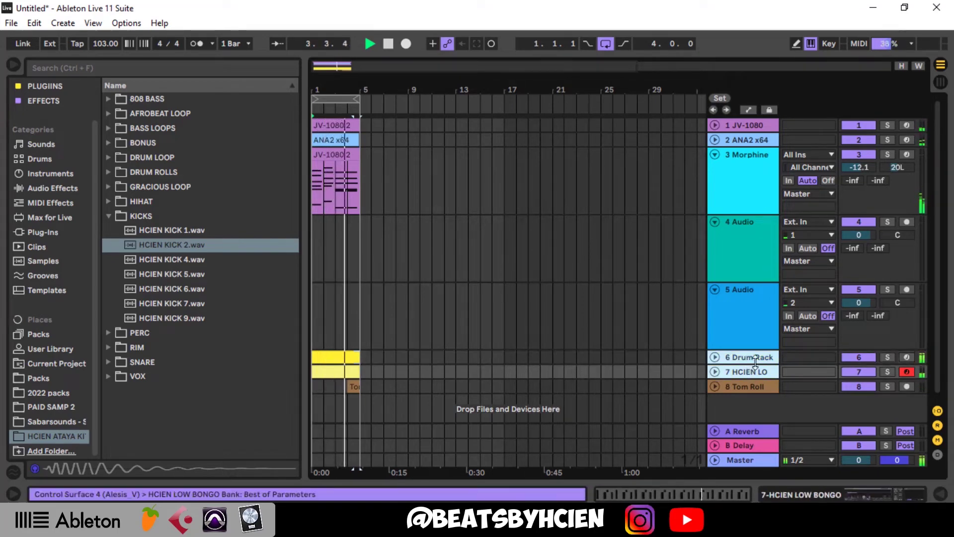
drag(753, 358, 517, 328)
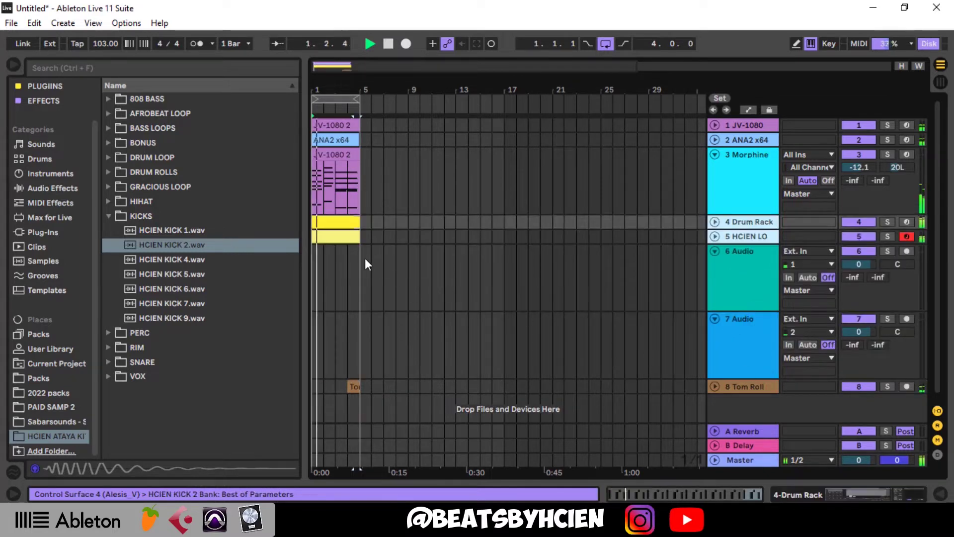
Duplicate the four bars of the synth, drum and bongo tracks to bar 5 and extend the loop to 8 bars.
drag(365, 258, 324, 120)
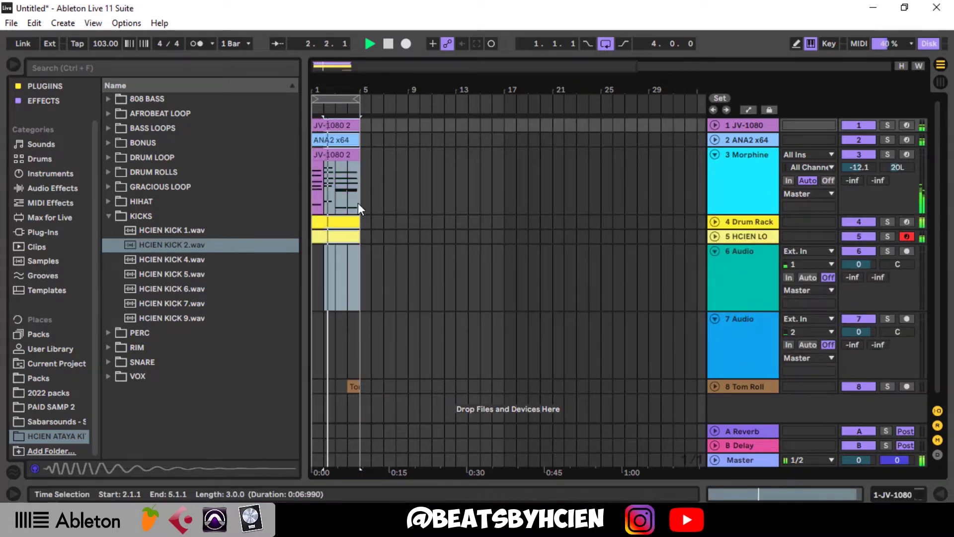
drag(358, 254, 280, 135)
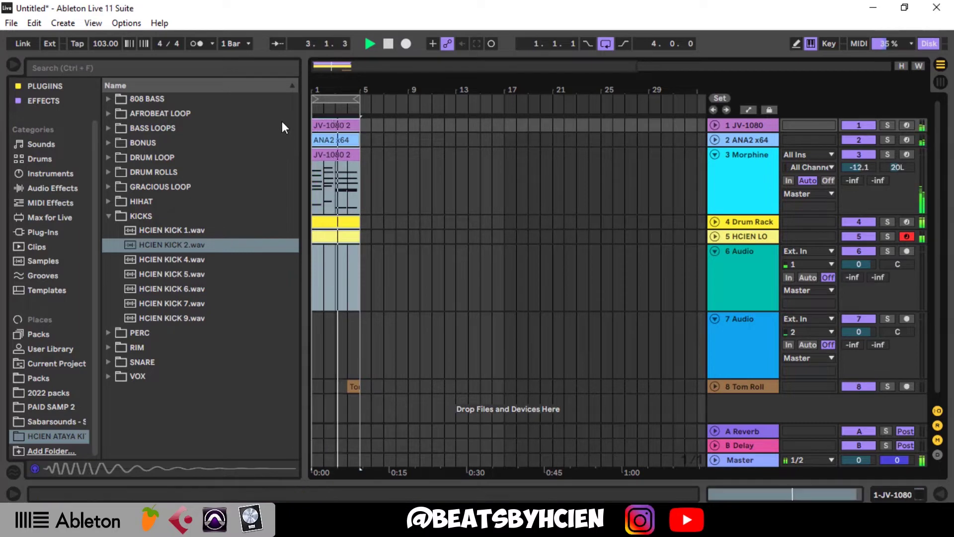
key(ctrl+d)
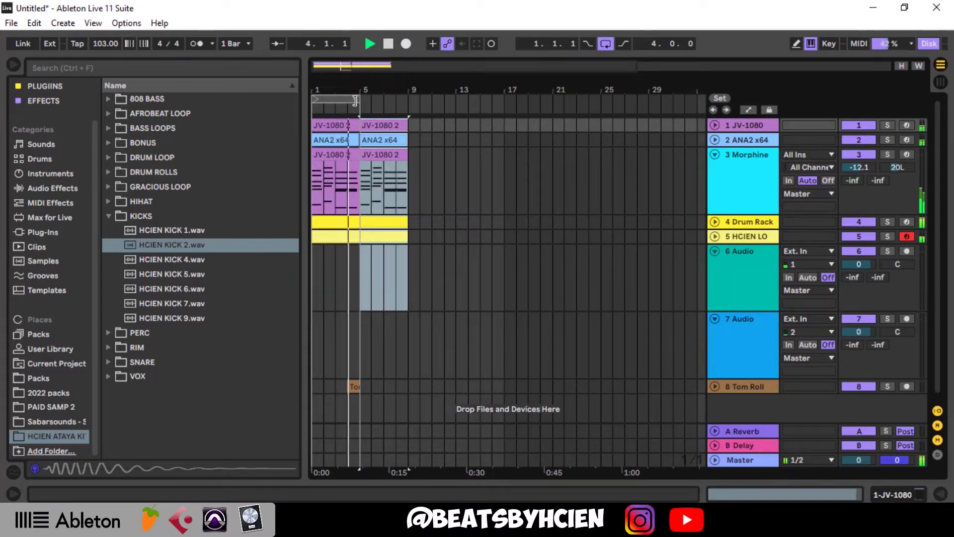
drag(354, 105, 406, 102)
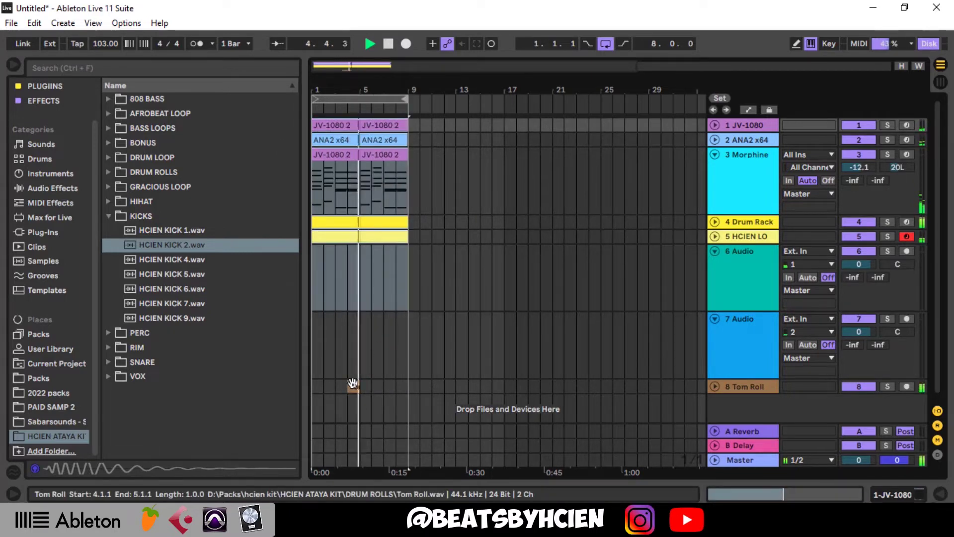
Move the Tom Roll clip to bar 8 and its track directly below HCIEN LOW BONGO, with the Morphine track and KICKS folder collapsed.
drag(351, 384, 405, 390)
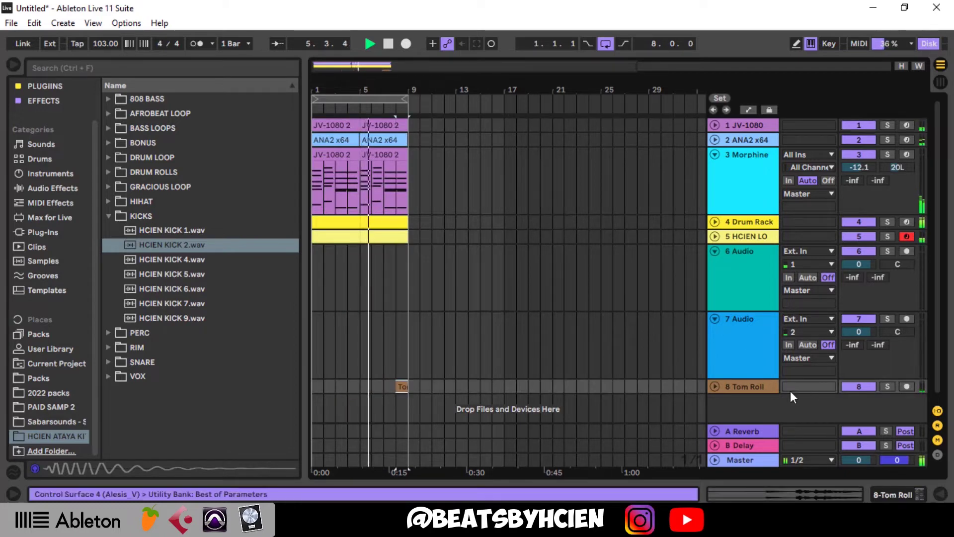
drag(762, 389, 754, 279)
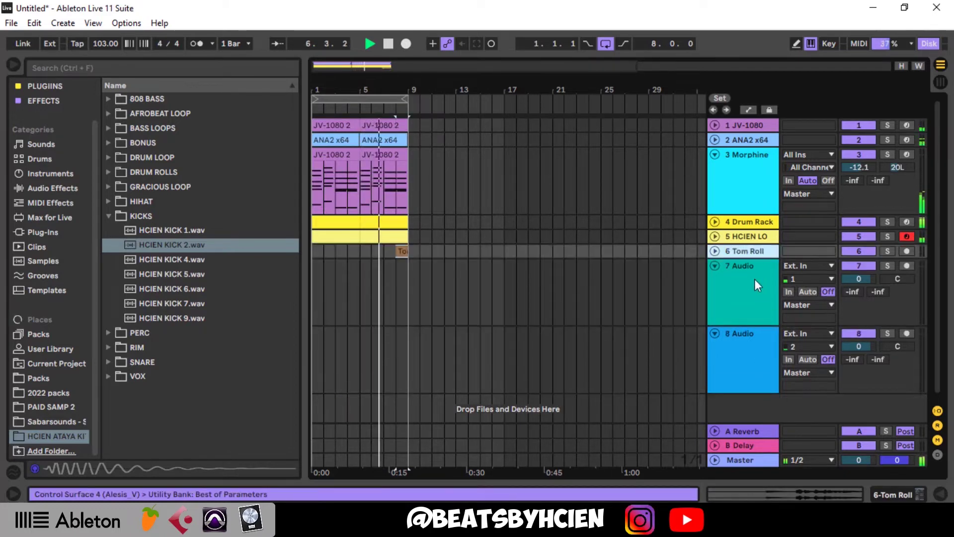
click(715, 155)
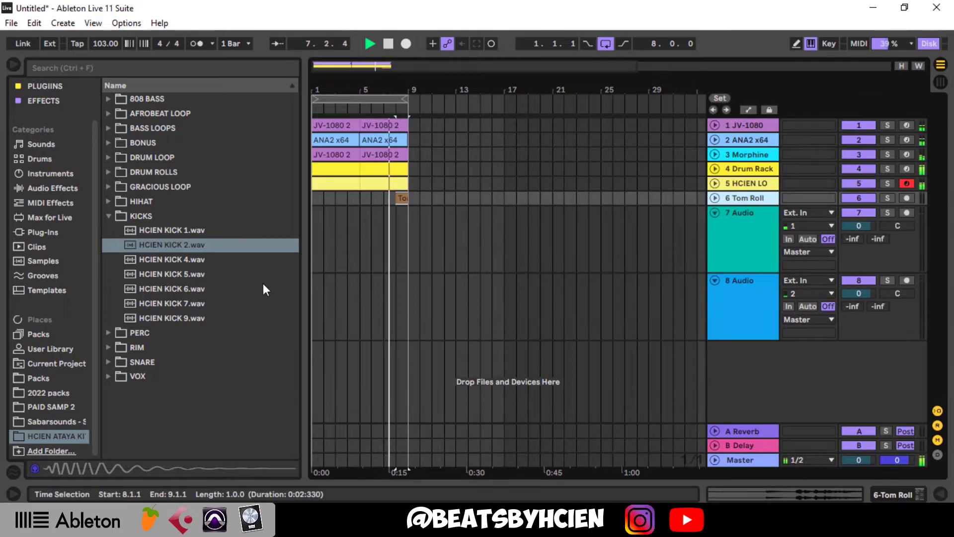
click(110, 213)
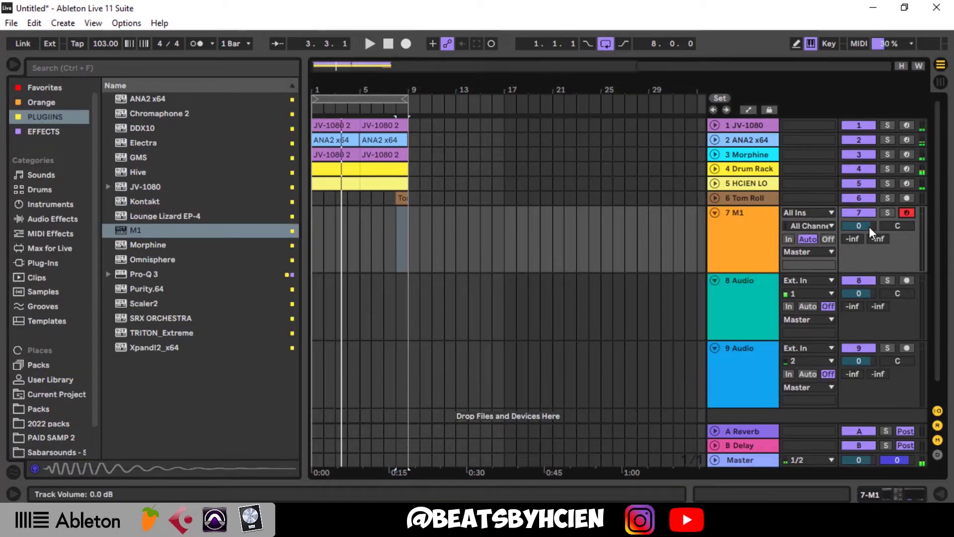
Set the M1 track to -5.5 dB and pan it 24L, and record an M1 part over the looped eight bars.
drag(870, 227, 877, 233)
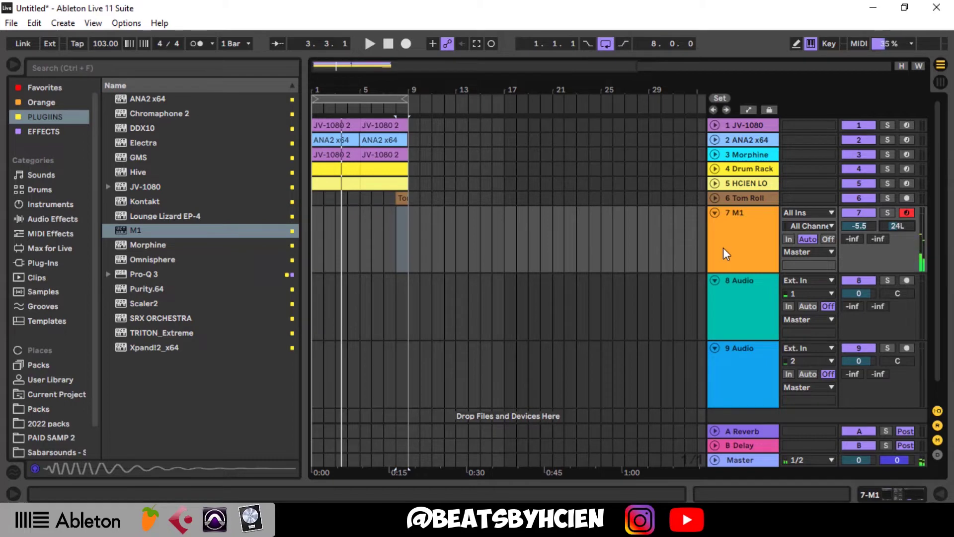
click(407, 49)
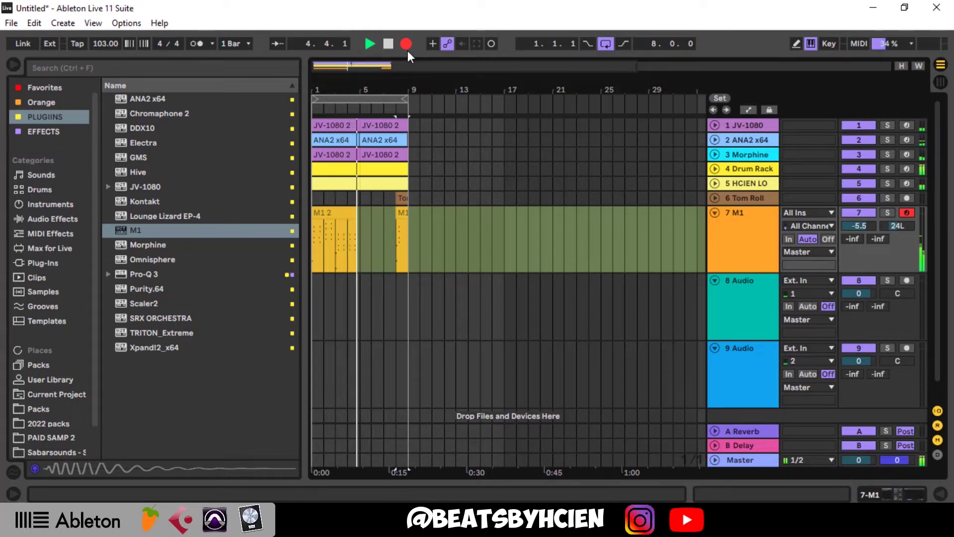
key(space)
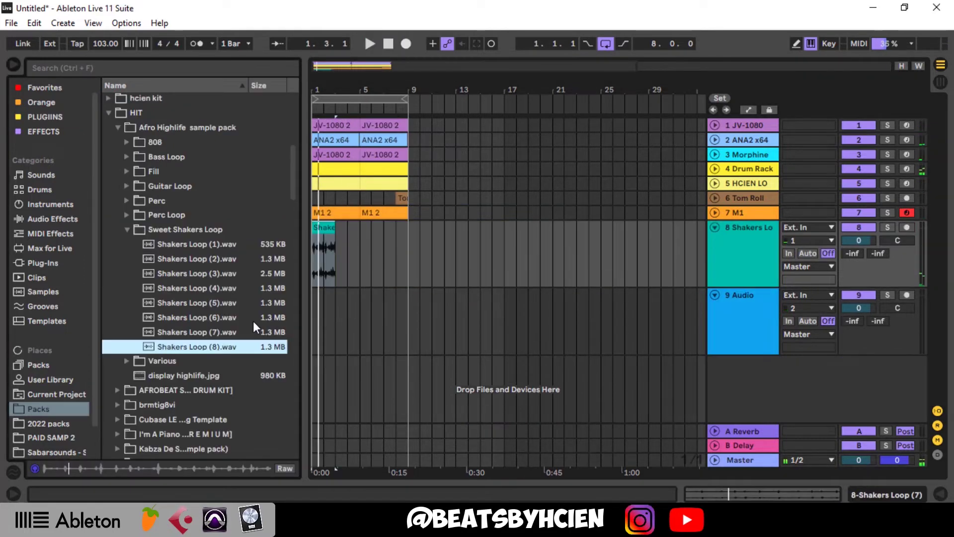
Replace the shaker clip with Shakers Loop (6).wav at bar 1 and set its track volume to -11.8 dB during playback.
click(252, 321)
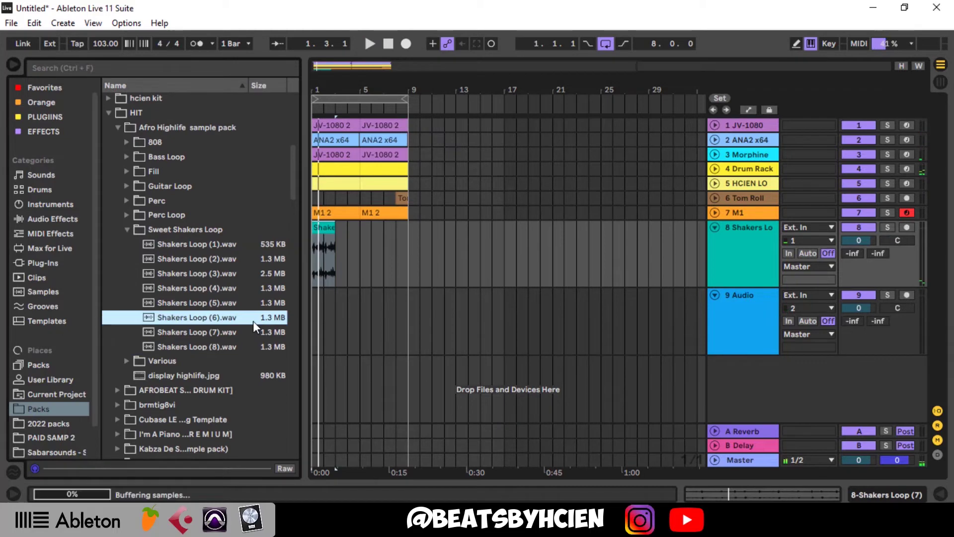
click(318, 263)
drag(317, 263, 318, 264)
drag(873, 234, 873, 254)
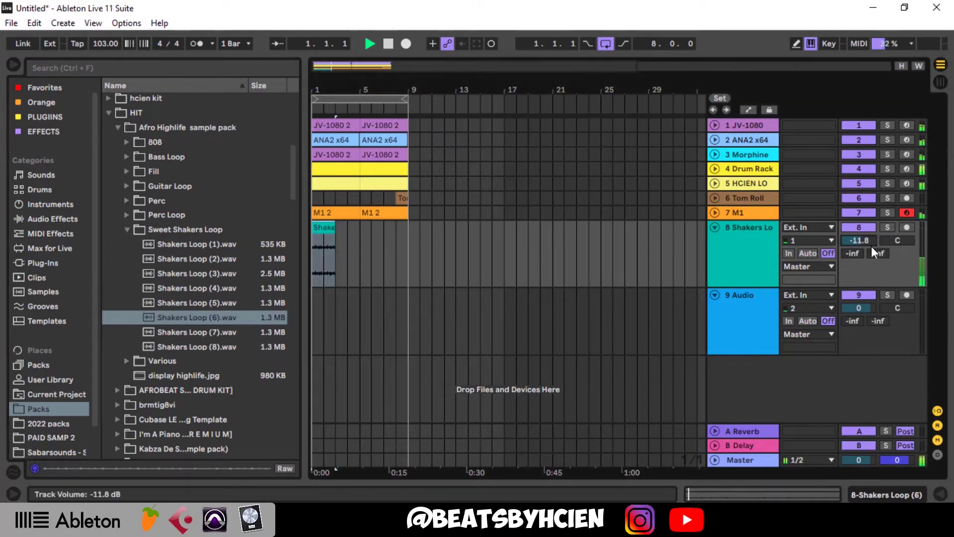
key(space)
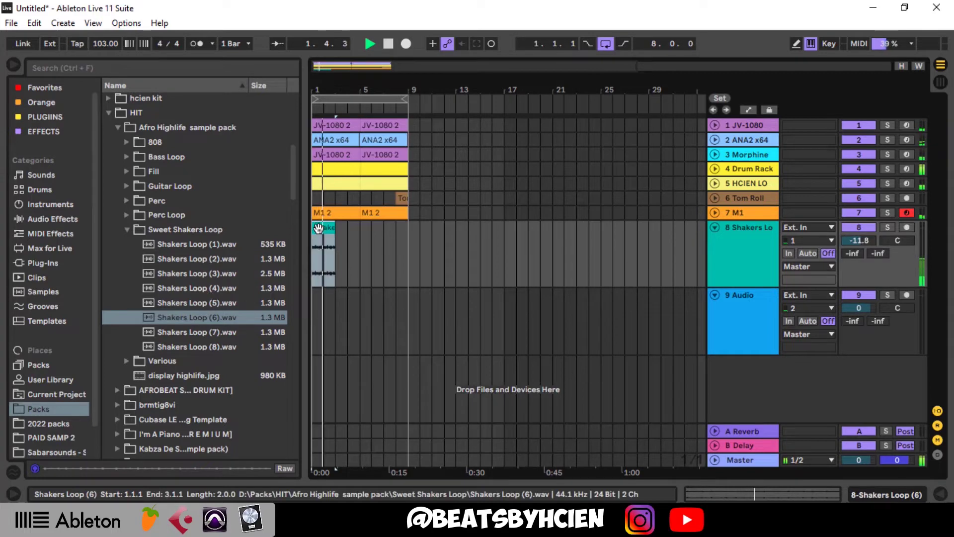
Duplicate the two-bar Shakers Loop (6) clip three times to fill the eight bars.
key(ctrl+d)
key(ctrl+d)
key(ctrl+d)
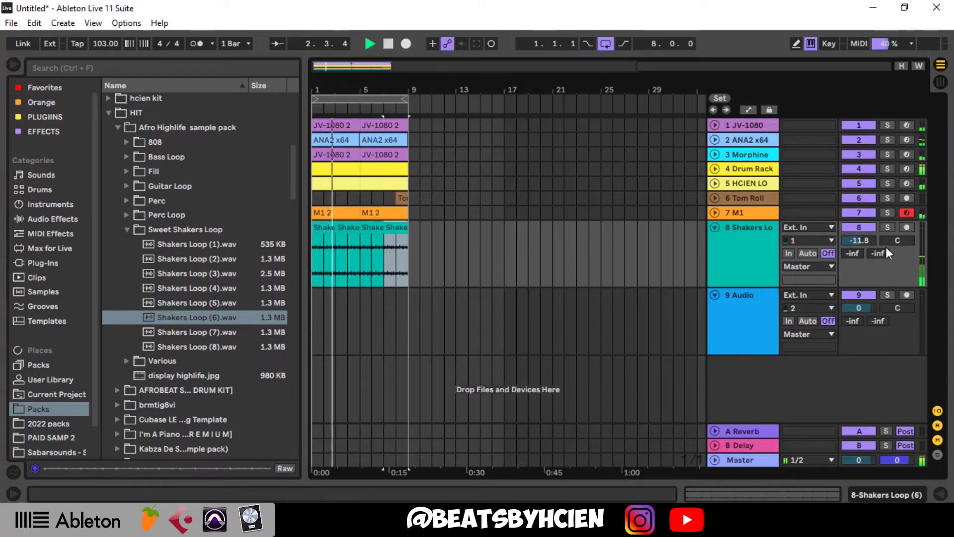
Set the shaker track's volume to -17.5 dB and move the collapsed track directly below HCIEN LOW BONGO.
drag(864, 241, 865, 248)
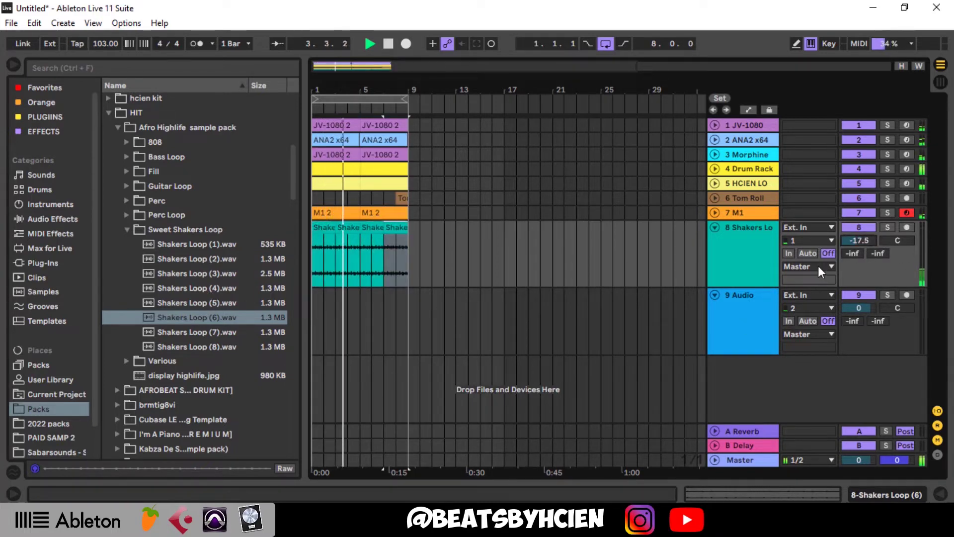
click(715, 227)
drag(728, 228, 749, 212)
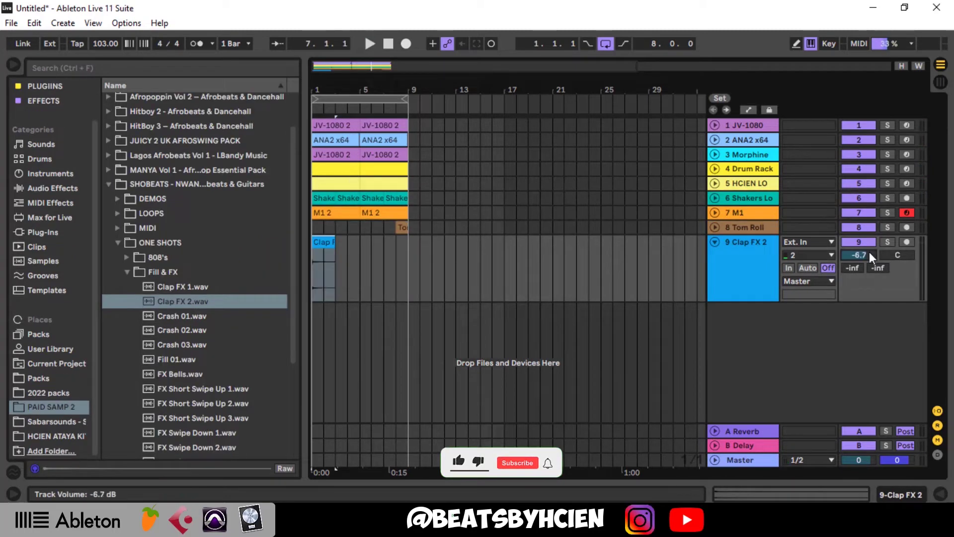
Set the Clap FX 2 track to -7.4 dB and place MYV1_Loved_Impact.wav just before bar 5 on a new track.
drag(869, 251, 869, 256)
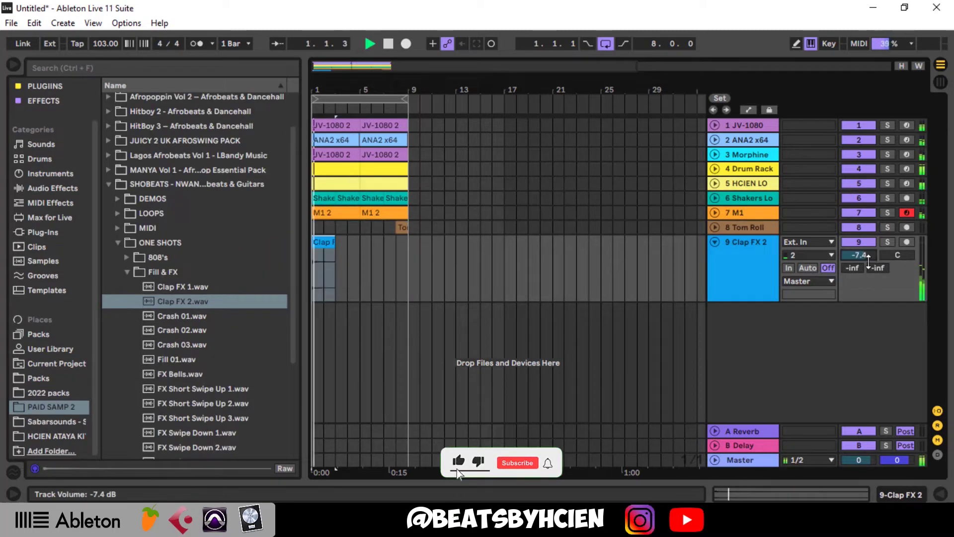
click(288, 330)
shift+click(294, 361)
drag(296, 351, 301, 423)
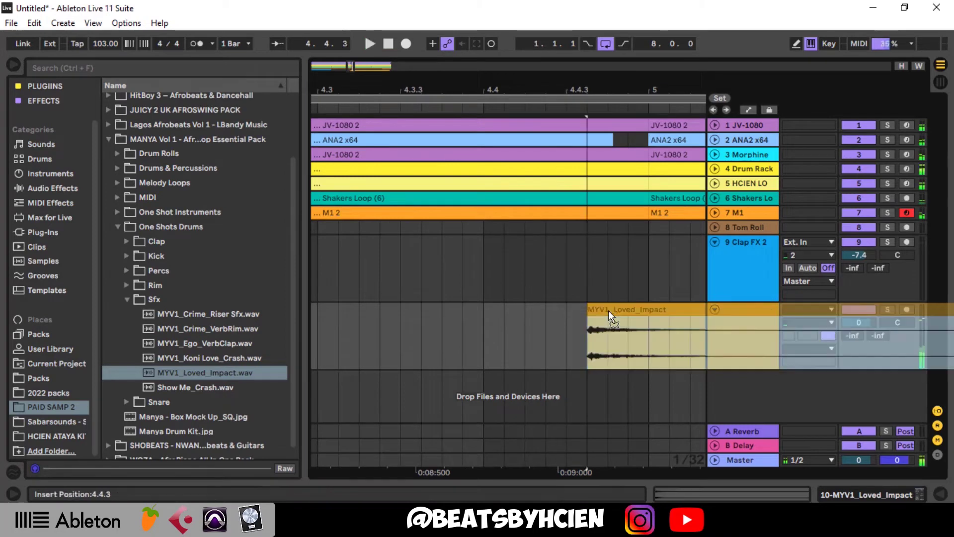
drag(608, 310, 588, 310)
click(582, 292)
key(space)
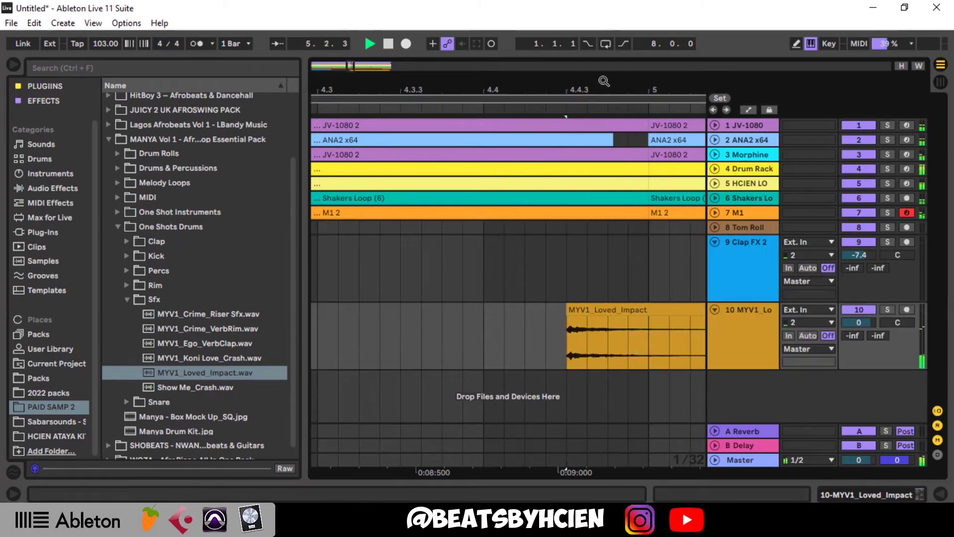
Turn the loop back on and collapse the open tracks, with the MYV1_Loved_Impact volume set to -5.1 dB.
key(minus)
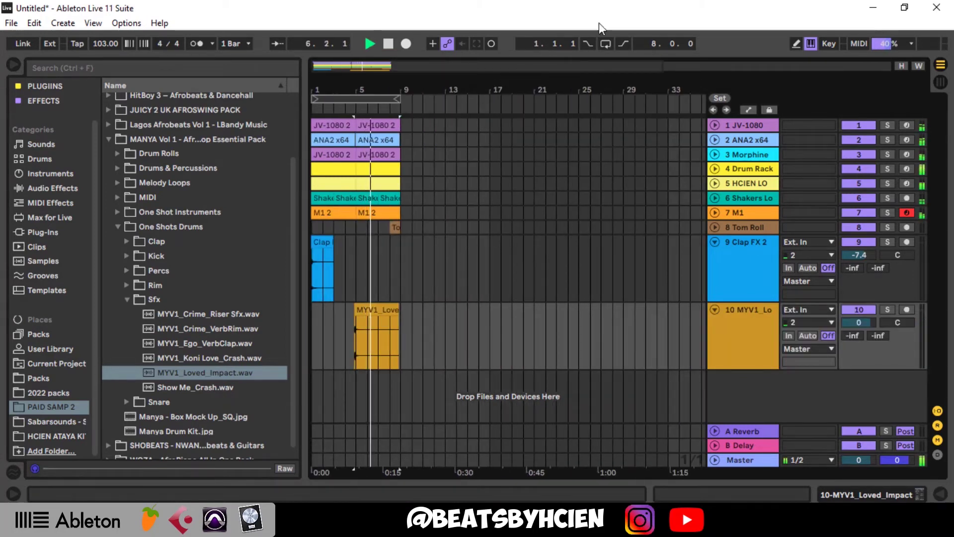
click(607, 43)
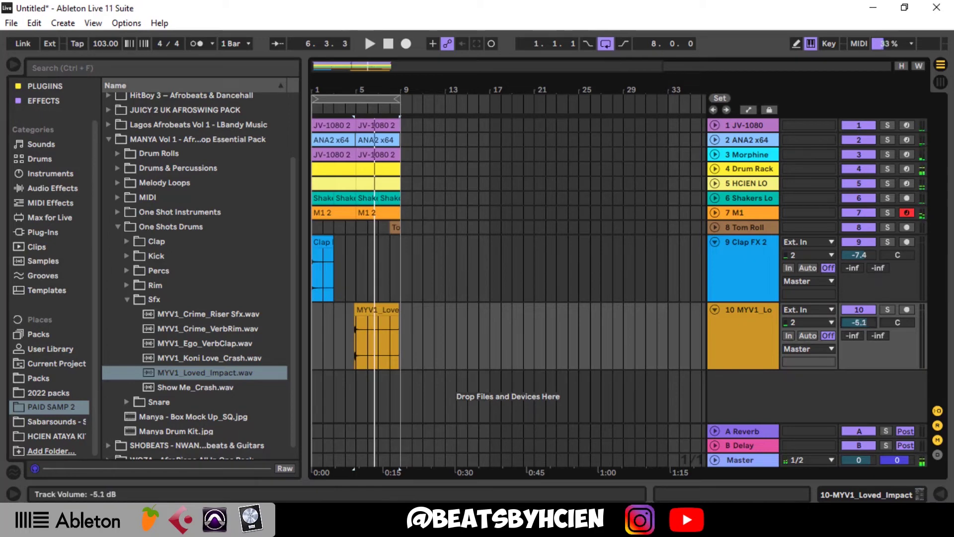
key(alt+u)
Add MYV1_Crime_103_Hi_808.wav from the Drums & Percussions Crime_103BPM folder to a new track starting at bar 1.
click(117, 226)
click(118, 245)
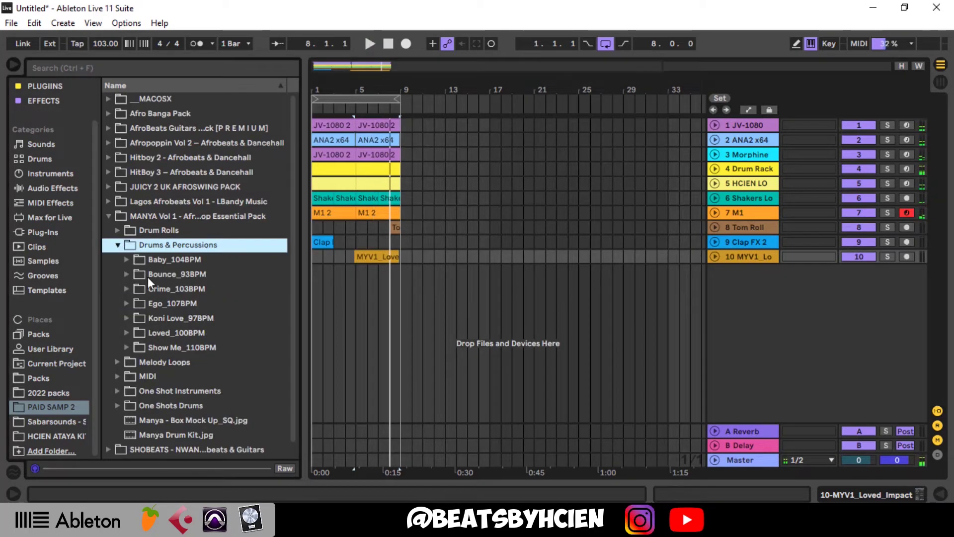
click(127, 288)
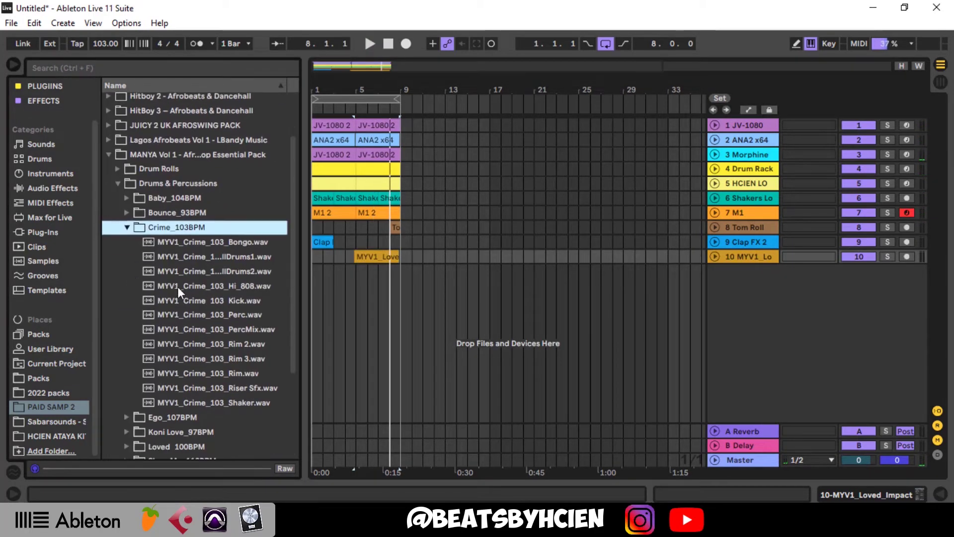
click(251, 286)
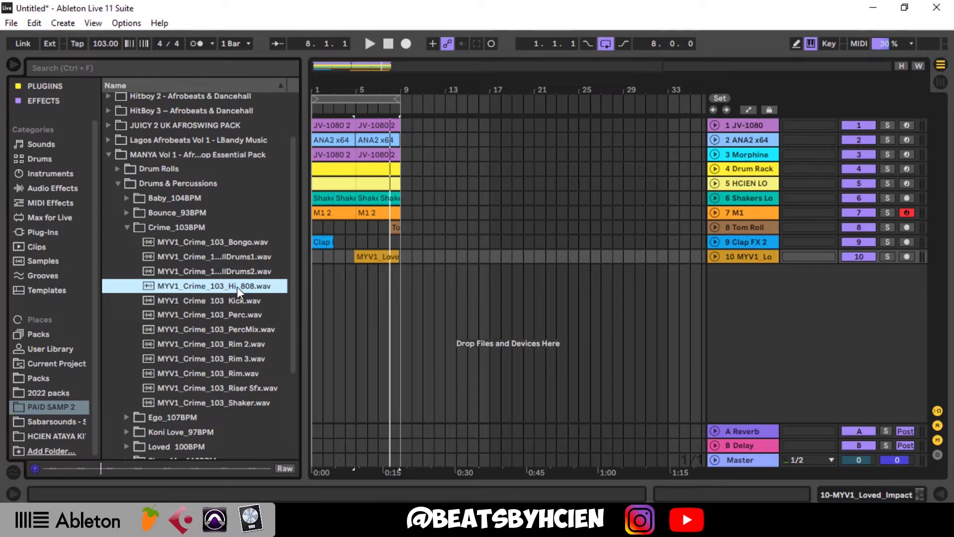
drag(237, 288, 358, 270)
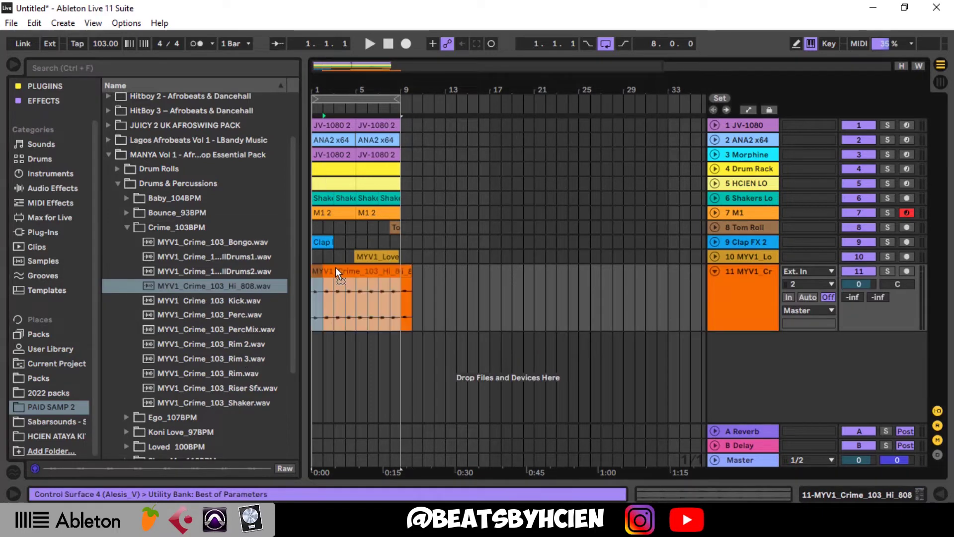
Solo the Hi_808 loop with the Drum Rack, set it to -5.9 dB and 12R, and move it directly below the Drum Rack.
click(887, 169)
key(space)
drag(859, 284, 891, 274)
drag(753, 309, 774, 208)
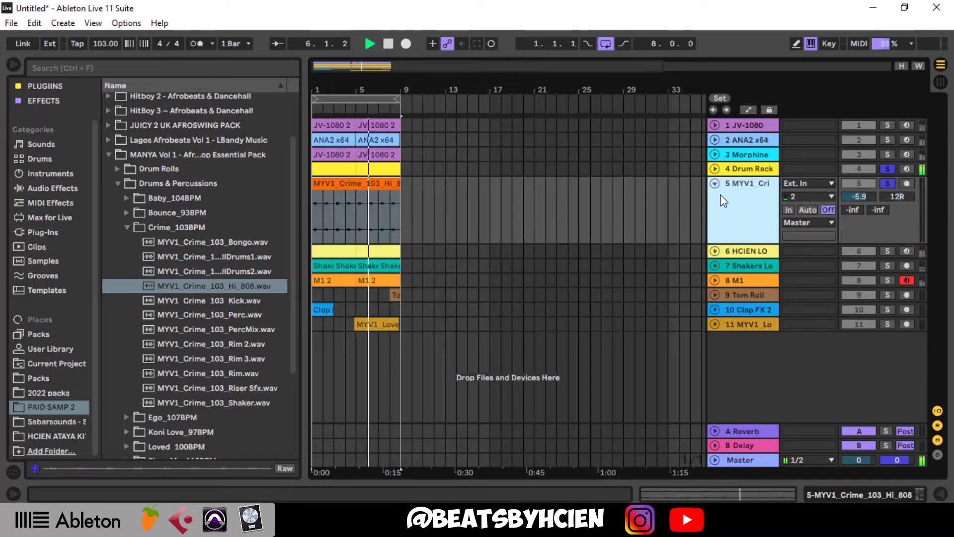
Add MYV1_Crime_103_Perc.wav at bar 1 on a new soloed track and move it directly below the Hi_808 track.
click(214, 315)
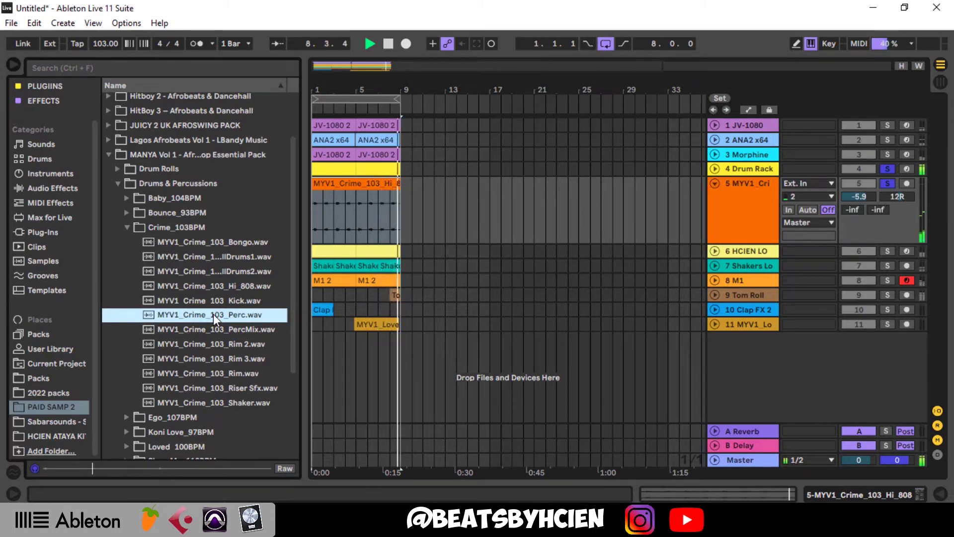
drag(214, 314, 422, 366)
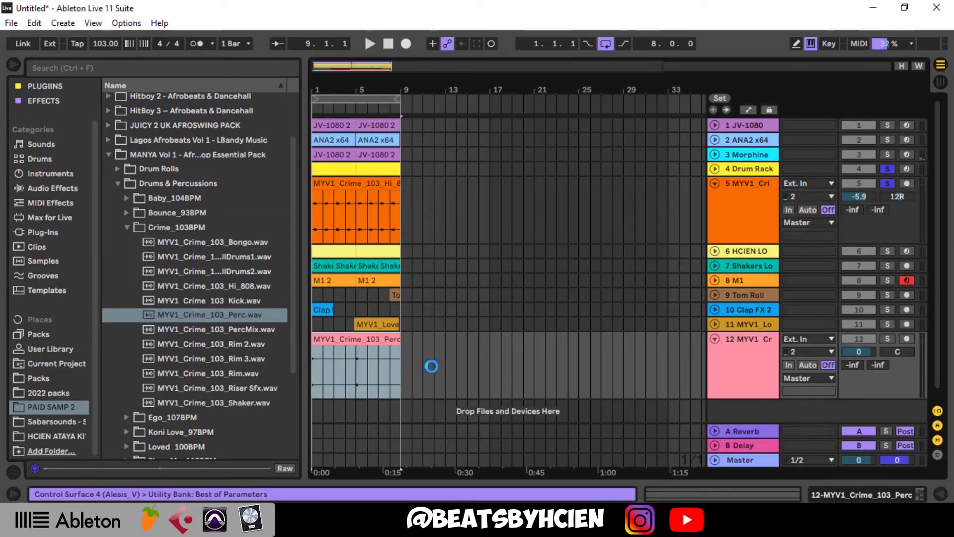
click(890, 338)
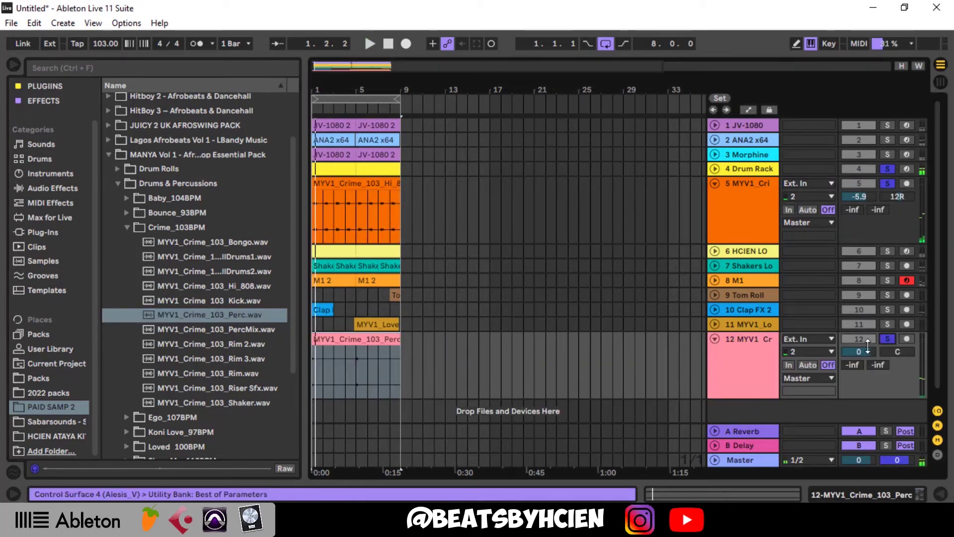
drag(736, 359, 733, 221)
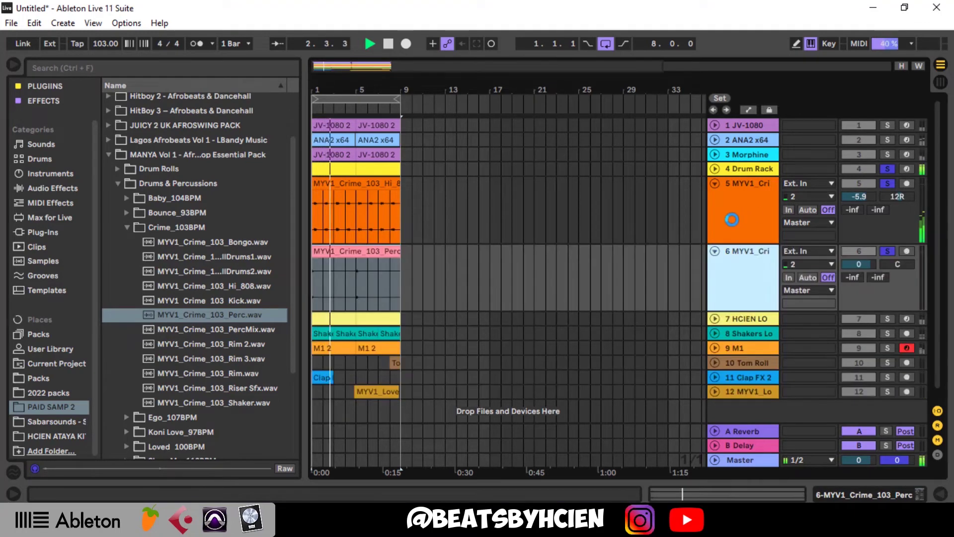
Pan the MYV1_Crime_103_Perc track to 11R and collapse both MYV1_Crime tracks.
click(715, 252)
click(716, 182)
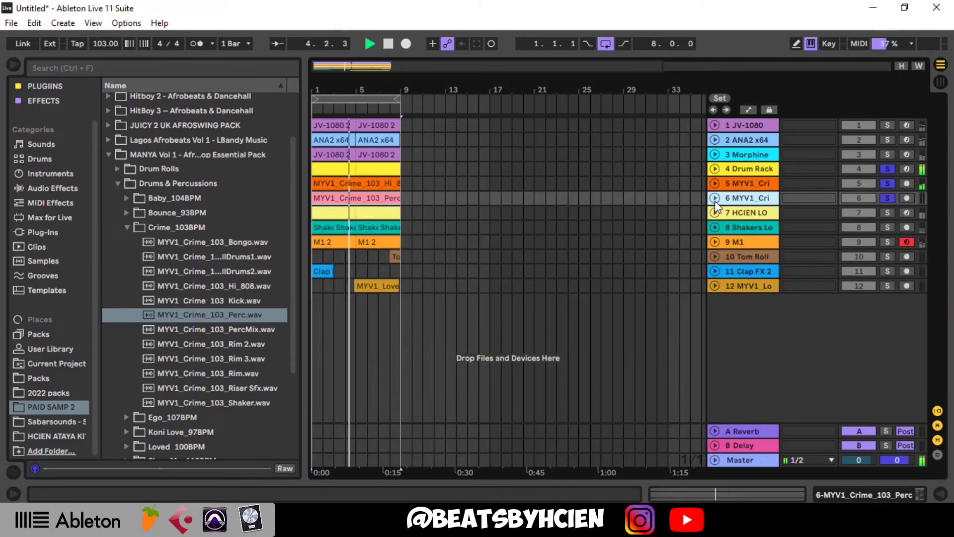
click(714, 198)
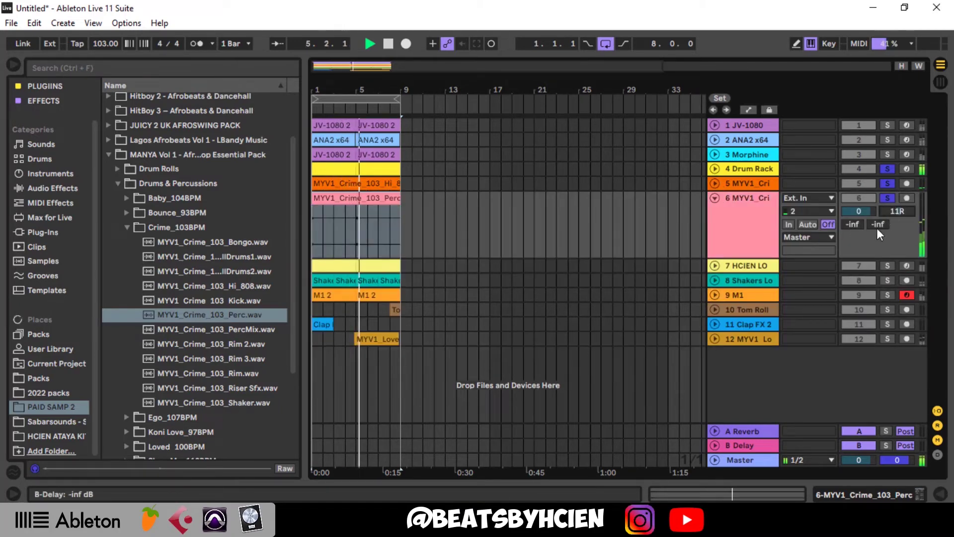
click(717, 196)
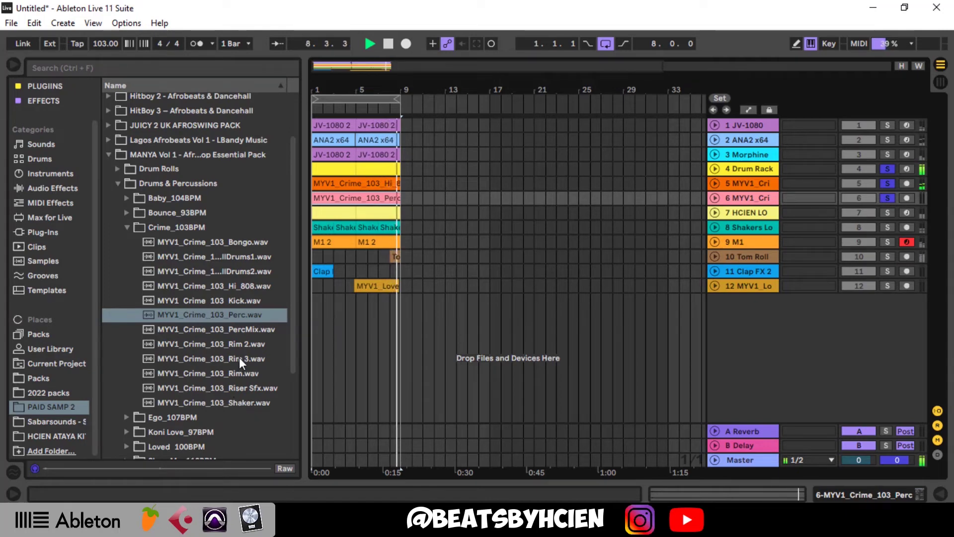
Preview MYV1_Crime_103_PercMix.wav, audition the soloed tracks together and clear all solos.
click(246, 330)
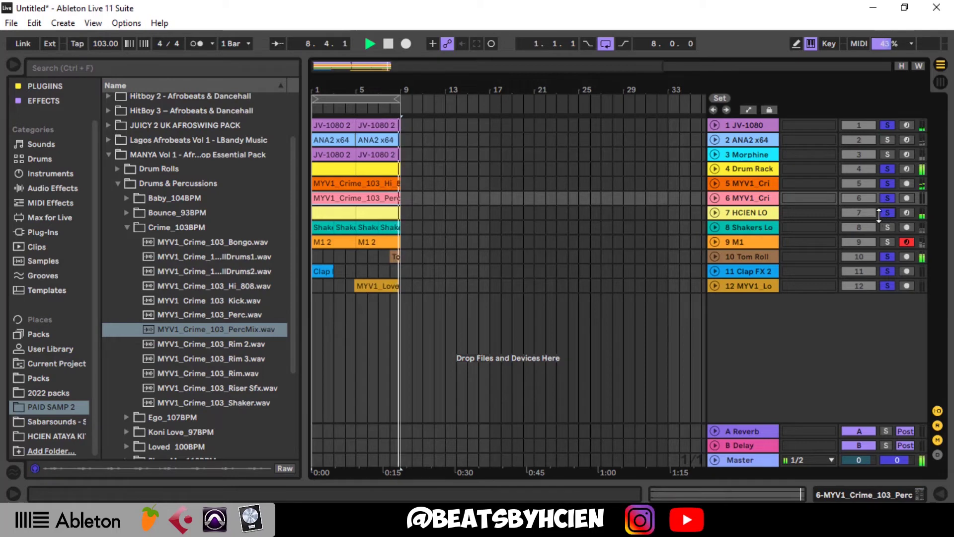
click(887, 214)
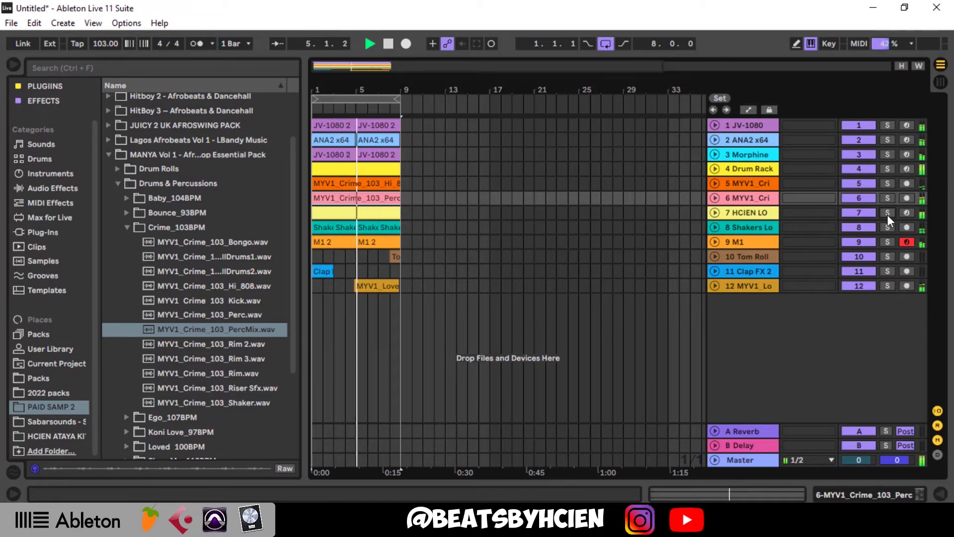
click(412, 286)
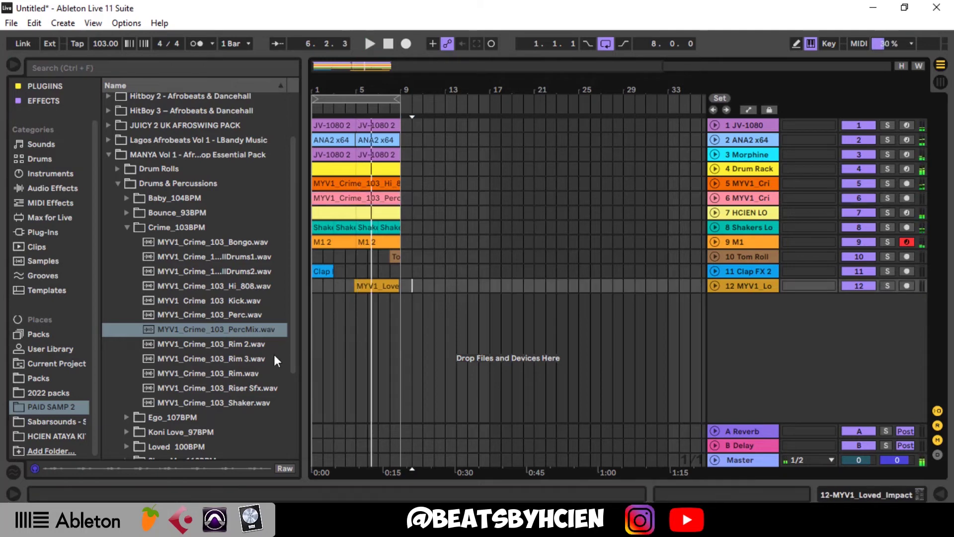
Close the Drums & Percussions folder and browse the Strings samples under One Shot Instruments in the MANYA pack.
click(124, 229)
click(120, 244)
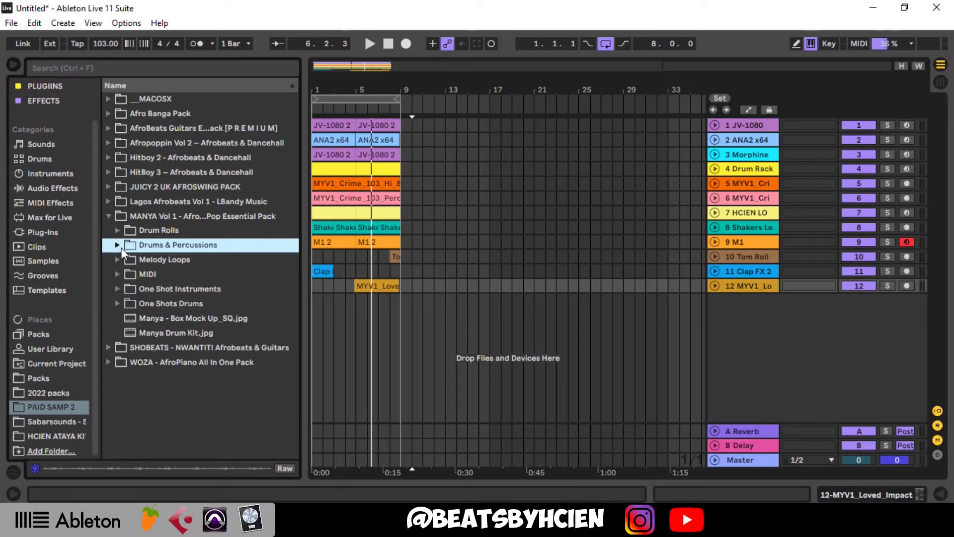
click(118, 290)
click(128, 363)
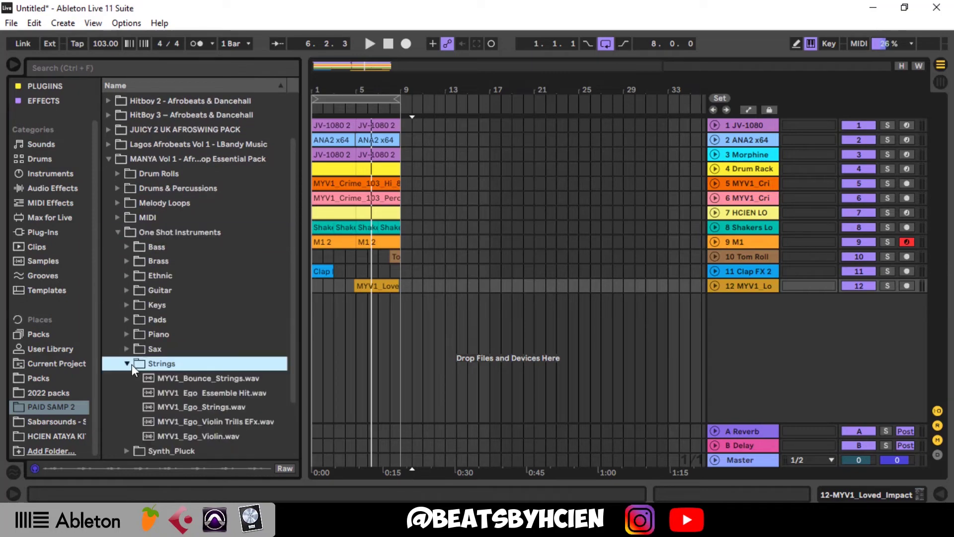
scroll(132, 365, down, 2)
click(149, 358)
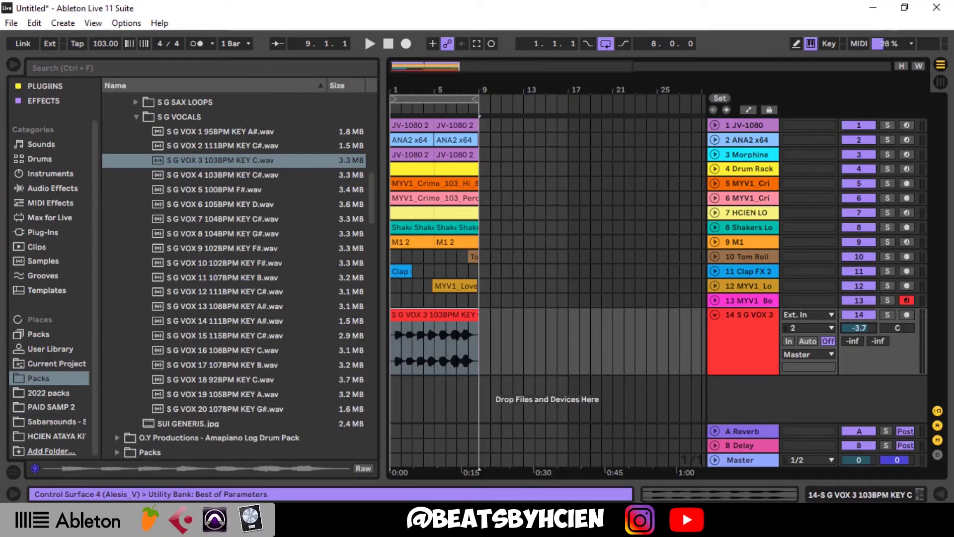
Play the loop and set the S G VOX 3 vocal track's volume to -27.3 dB.
drag(870, 329, 871, 348)
key(space)
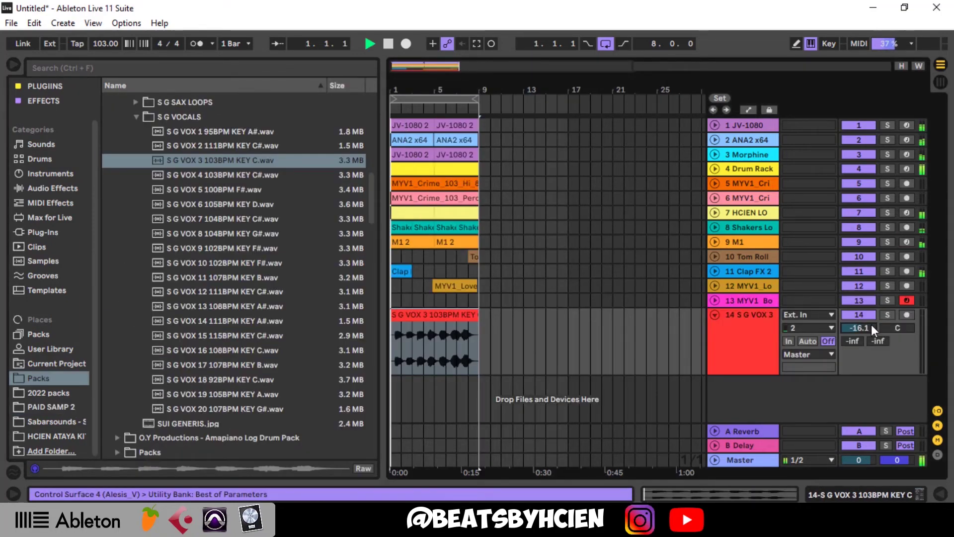
scroll(870, 330, down, 8)
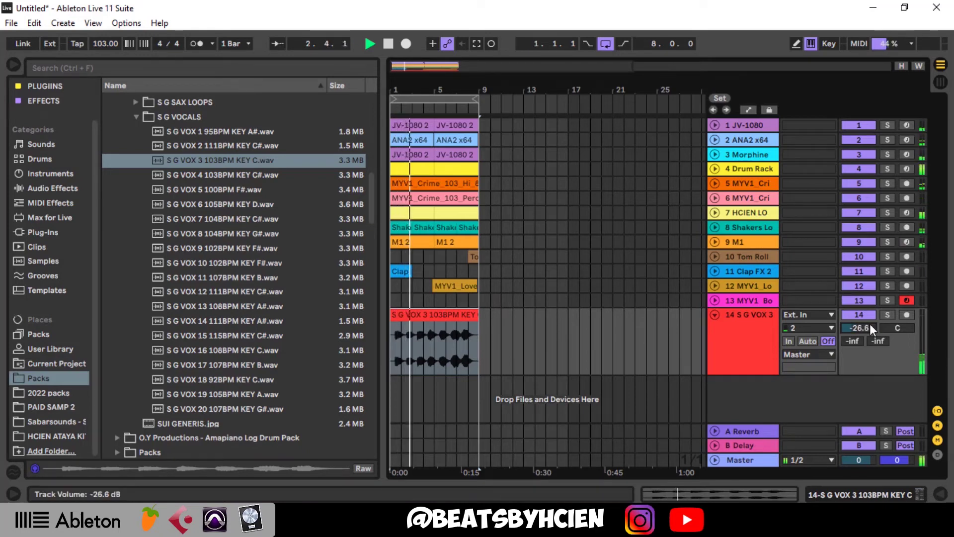
scroll(870, 323, up, 1)
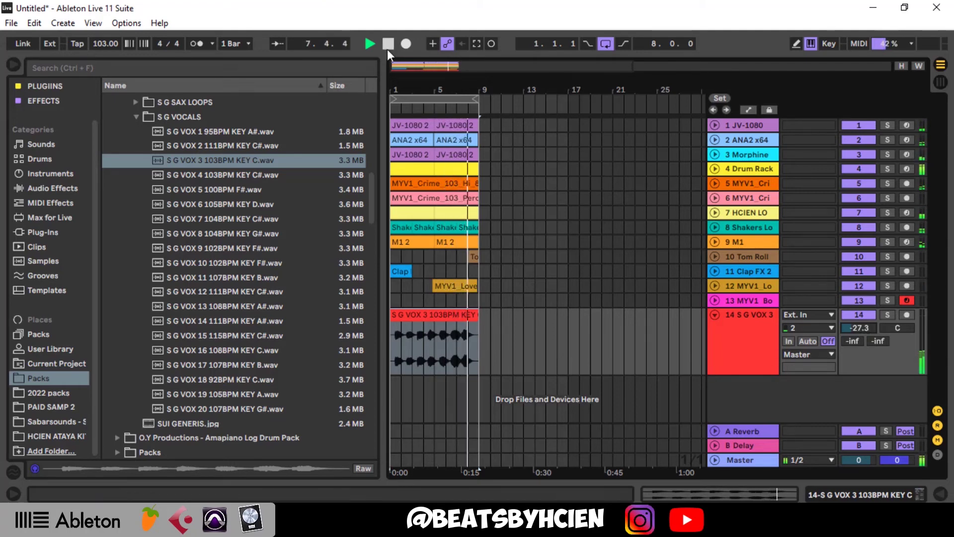
Cut the S G VOX 3 vocal clip, place a section of it at bar 2.3, and play the loop from the start.
key(plus)
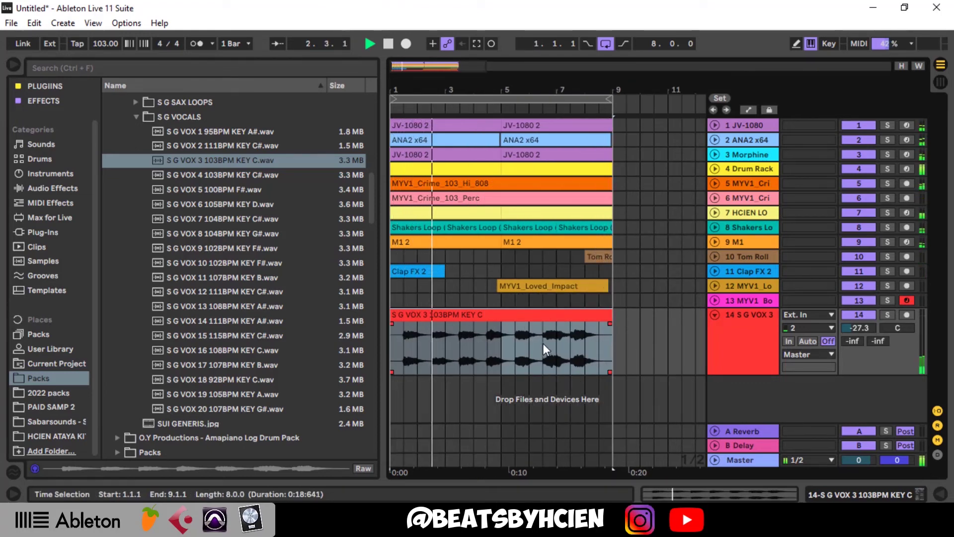
drag(543, 343, 618, 320)
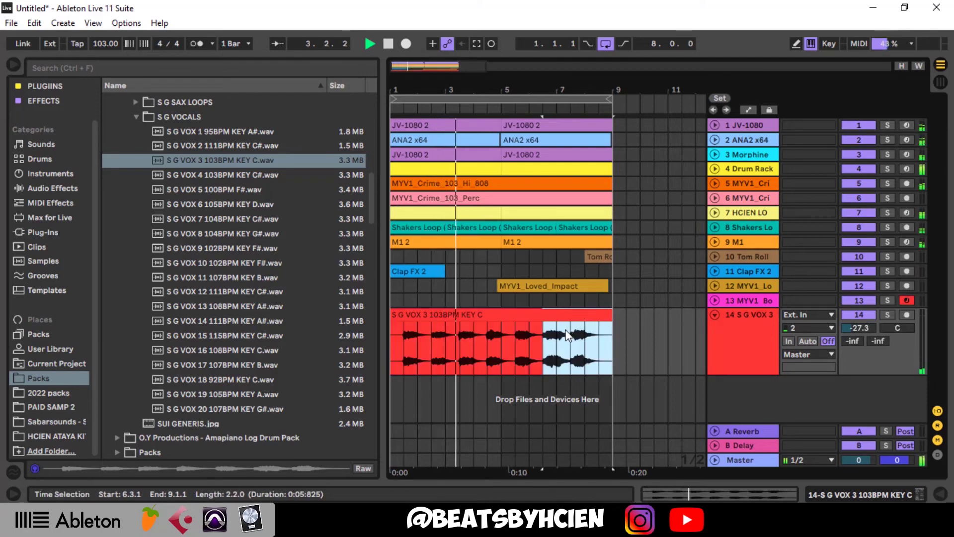
drag(516, 342, 477, 324)
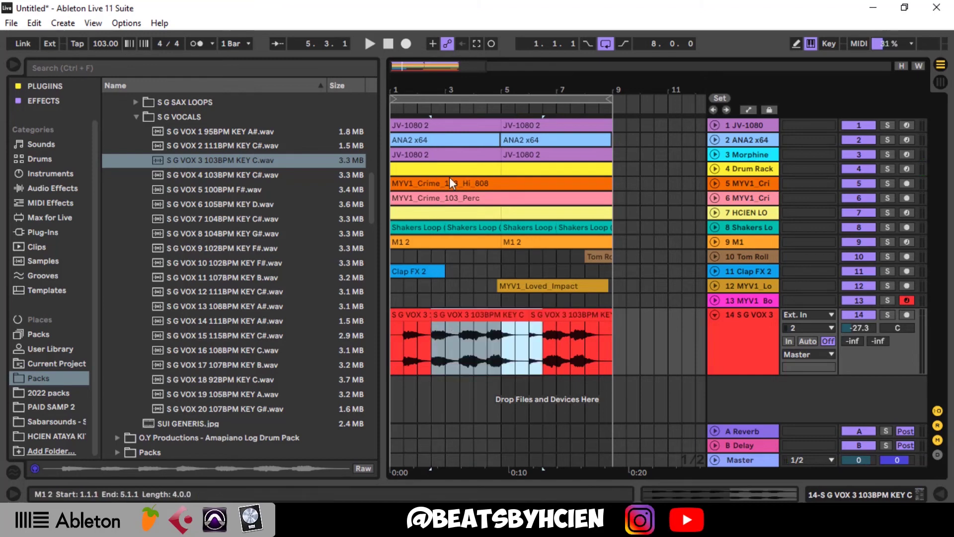
click(405, 256)
key(space)
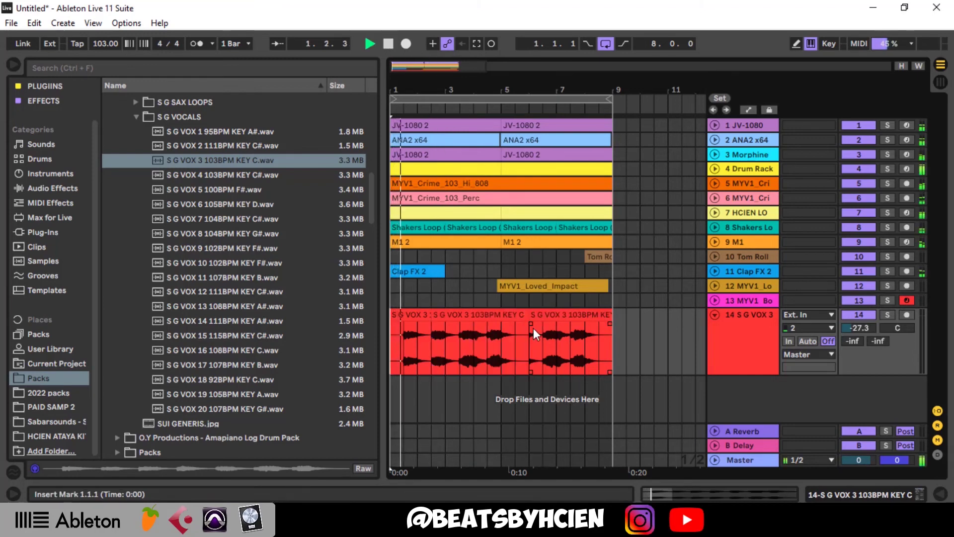
Duplicate the first four bars of the S G VOX 3 vocal to bars 5–9 and extend the first half's last clip to 5.3.1.
drag(525, 311, 369, 326)
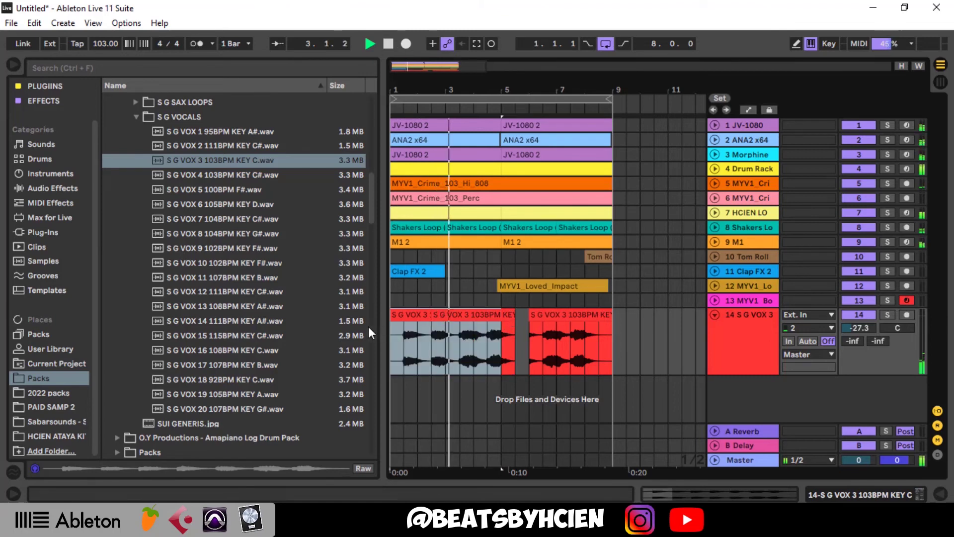
key(ctrl+d)
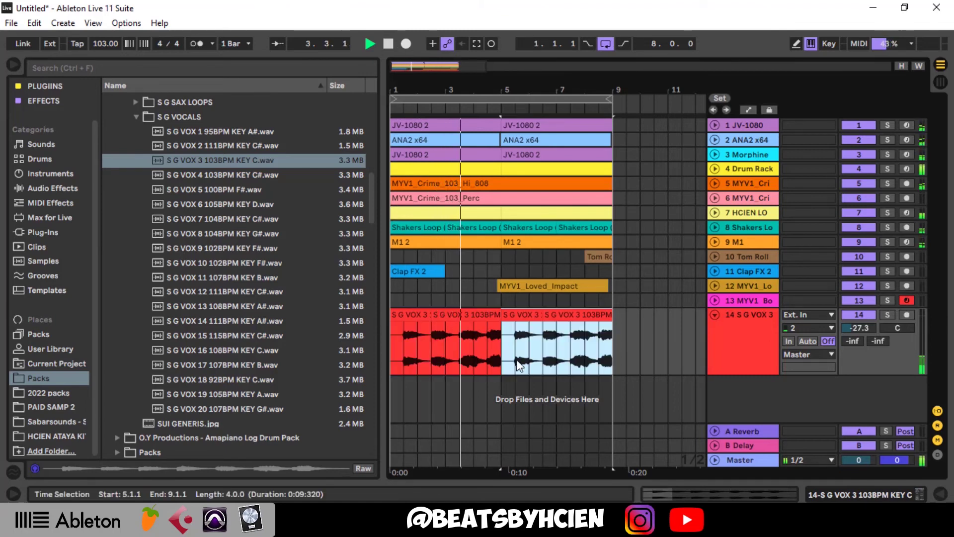
click(497, 315)
drag(498, 315, 512, 316)
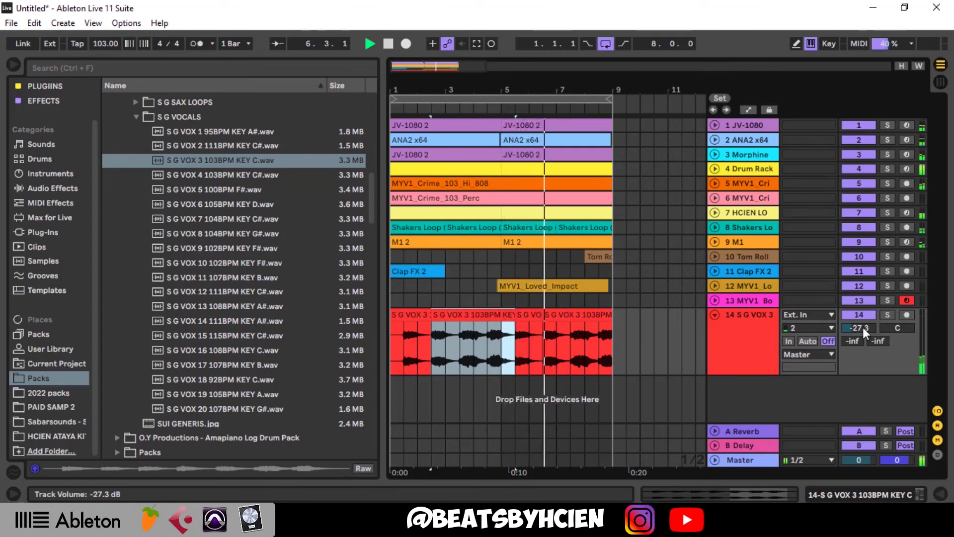
Set the S G VOX 3 track's volume to -30.6 dB, stop playback and collapse the track.
drag(860, 328, 849, 333)
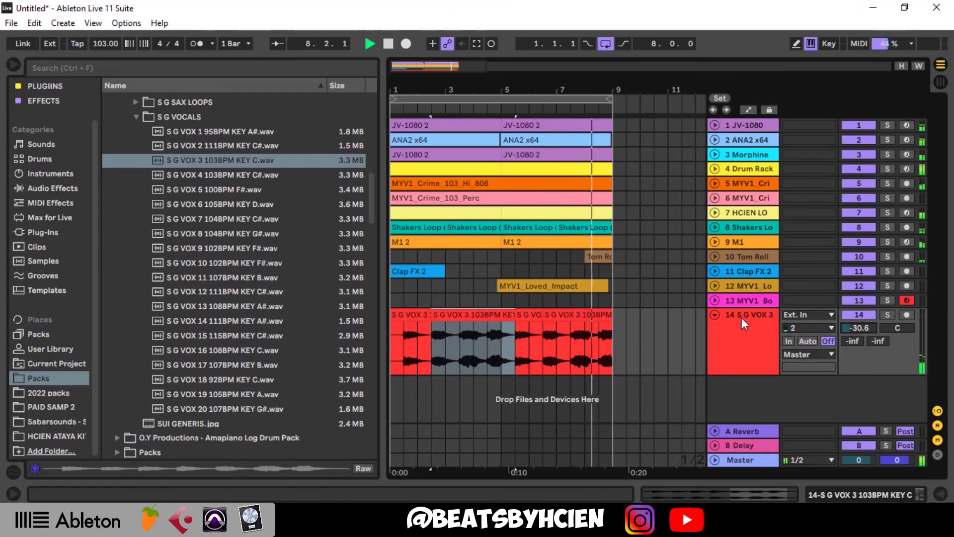
key(space)
click(714, 316)
key(minus)
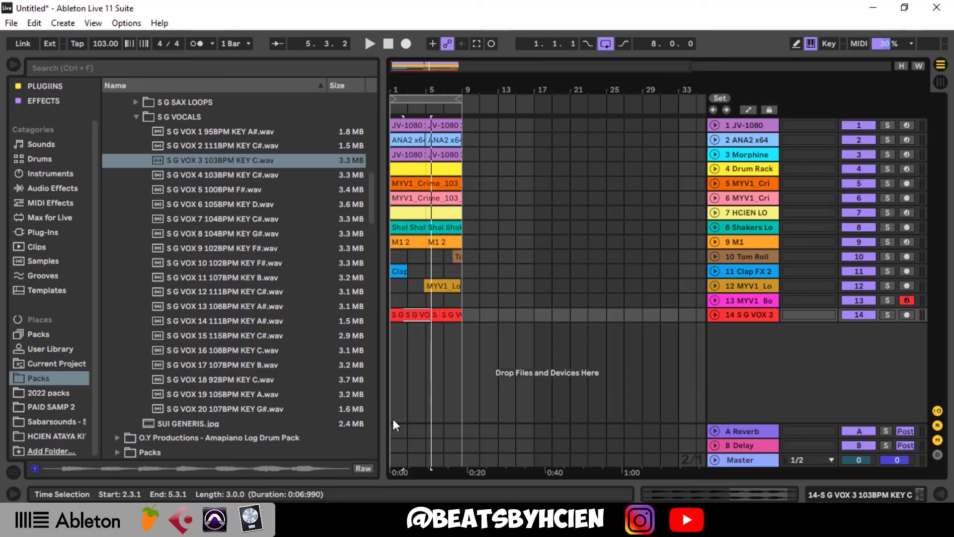
Look through the HCIEN ATAYA kit's folders from BONUS and DRUM LOOP down to KICKS and PERC.
click(48, 437)
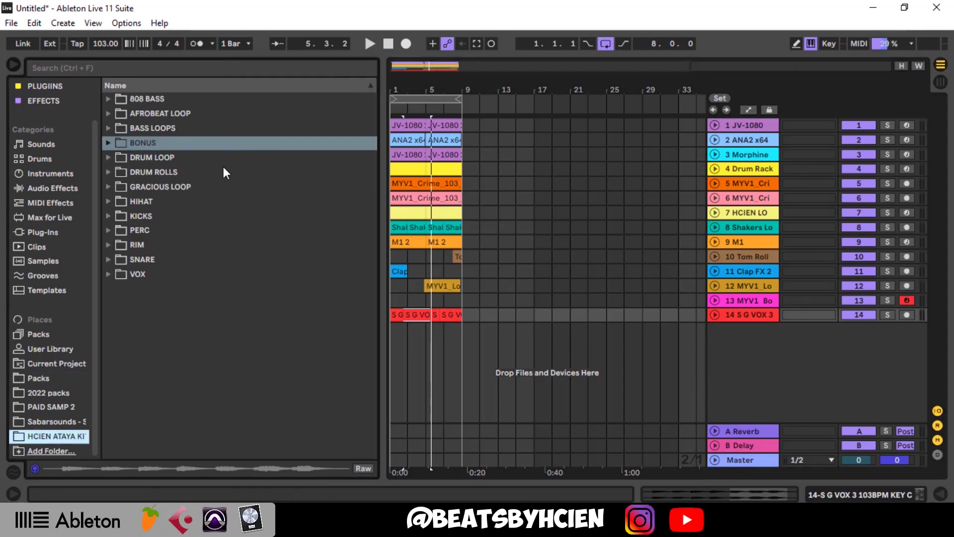
click(106, 142)
click(105, 141)
click(114, 157)
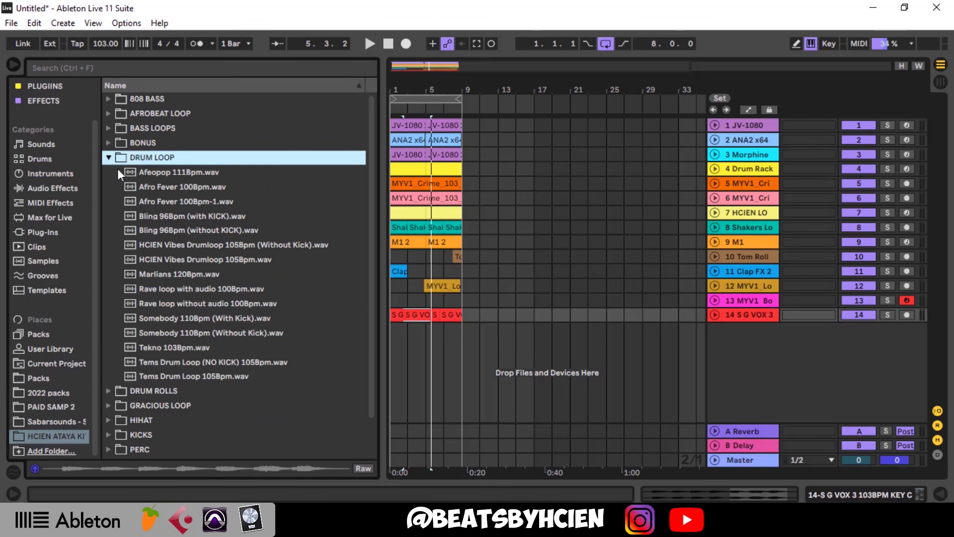
click(112, 161)
click(110, 172)
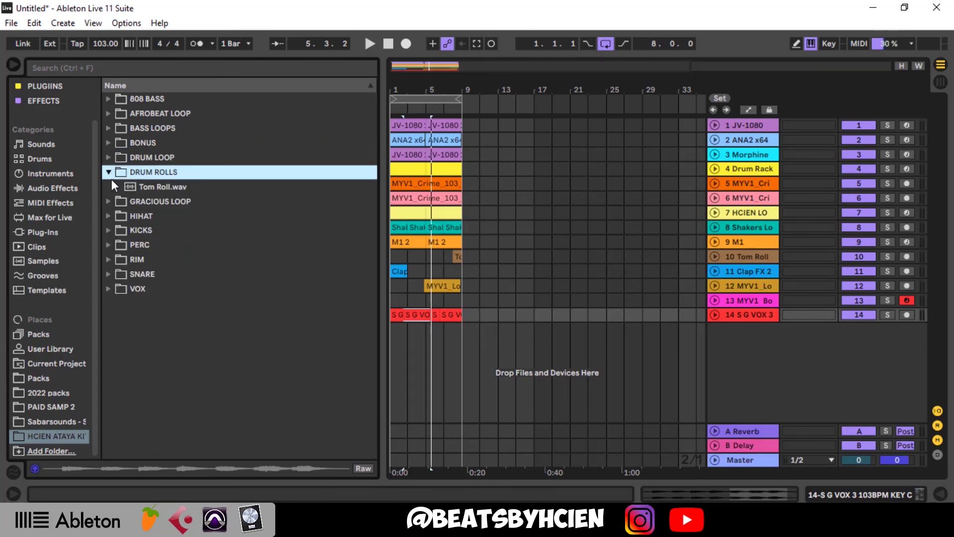
click(110, 172)
click(109, 187)
click(109, 186)
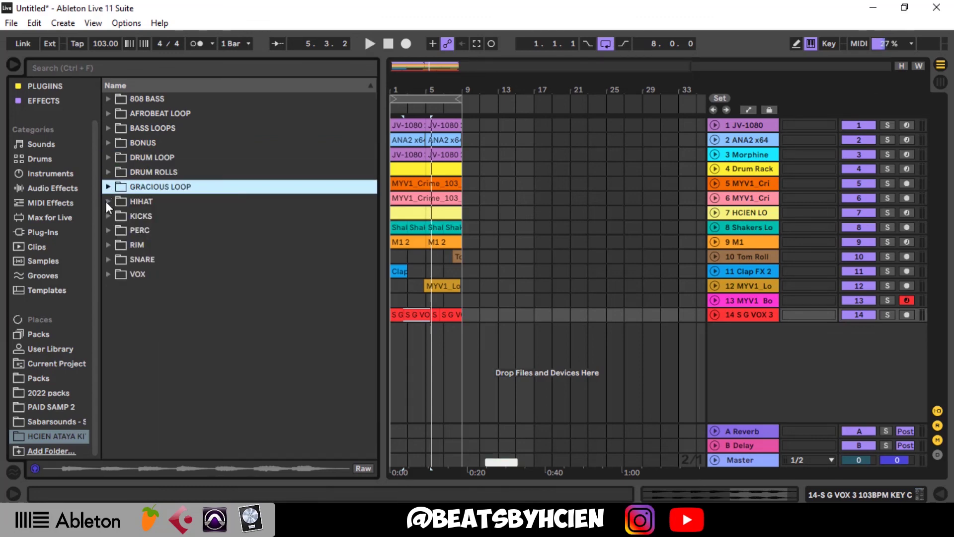
click(106, 201)
click(108, 200)
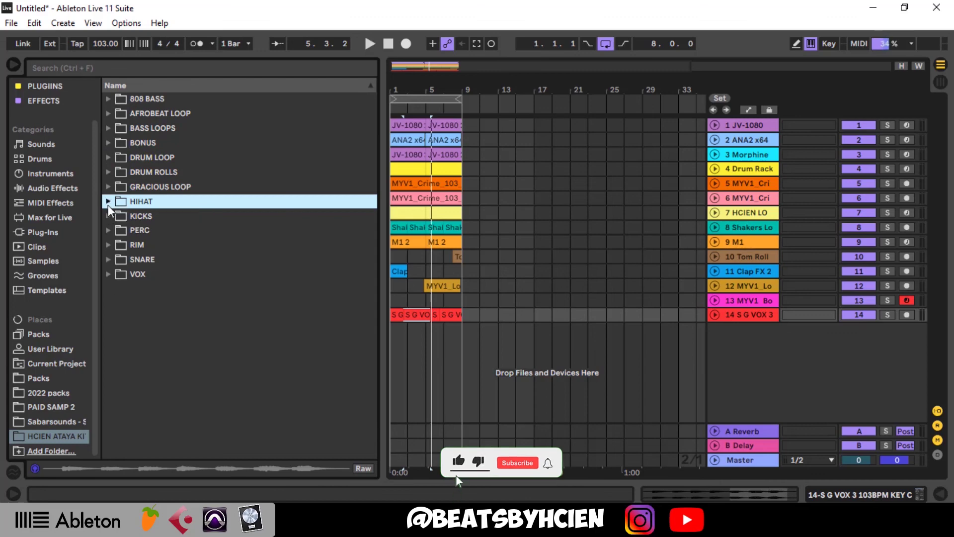
click(109, 215)
click(109, 214)
click(110, 229)
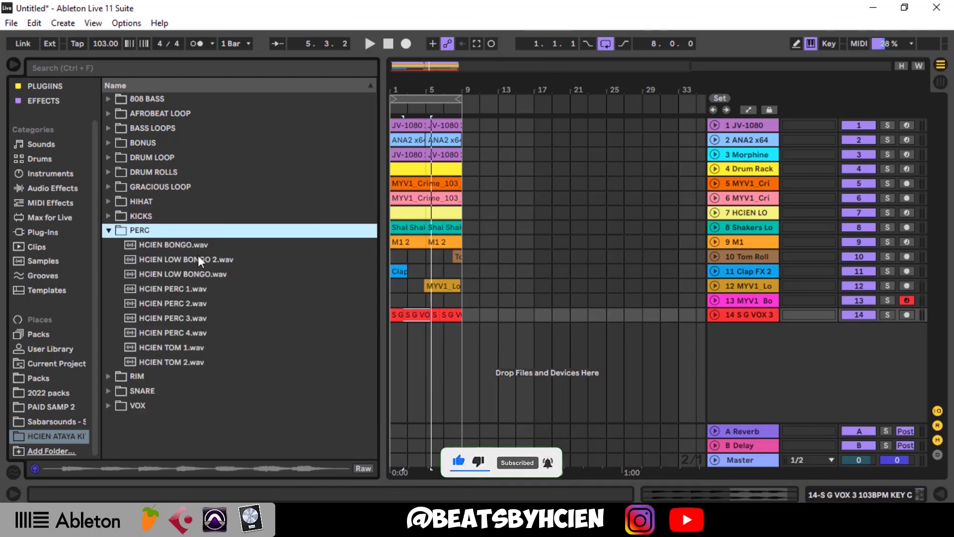
Narrow the sample browser and save the Live Set as TUT AFRO in the 05 MAY folder.
drag(385, 357, 305, 357)
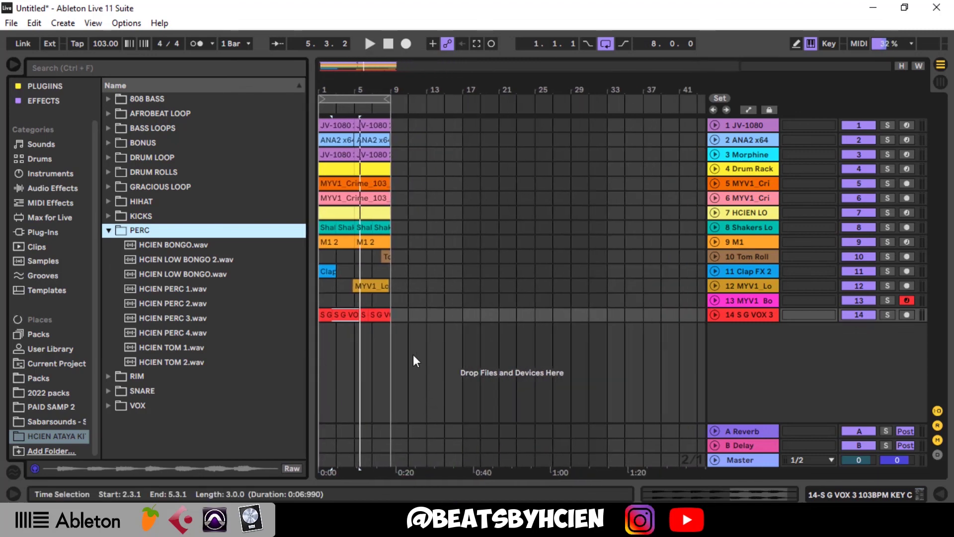
key(ctrl+s)
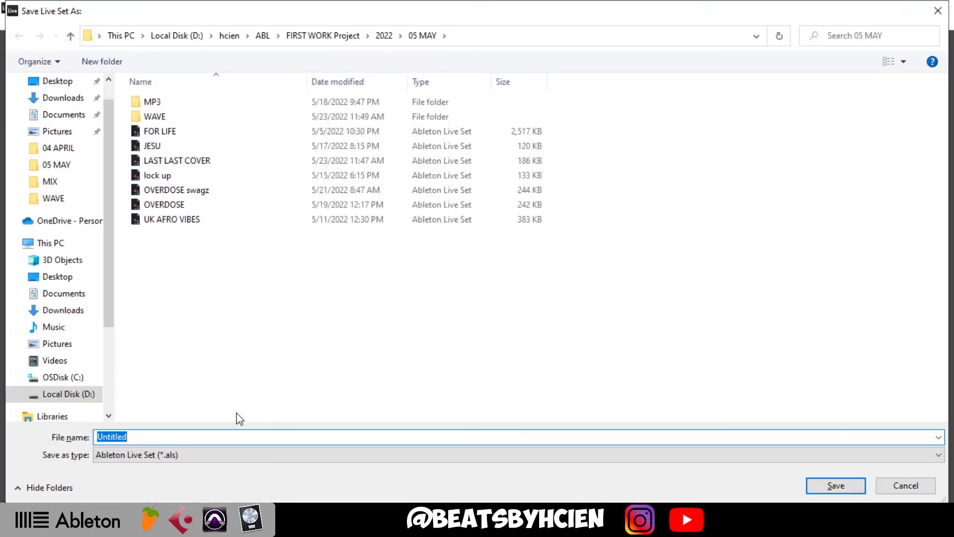
text(TUT AFRO)
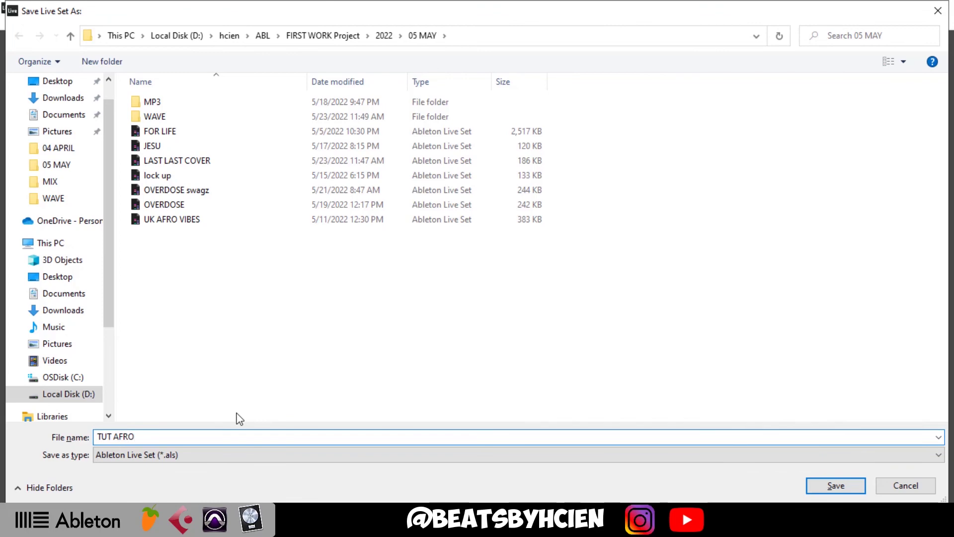
click(836, 486)
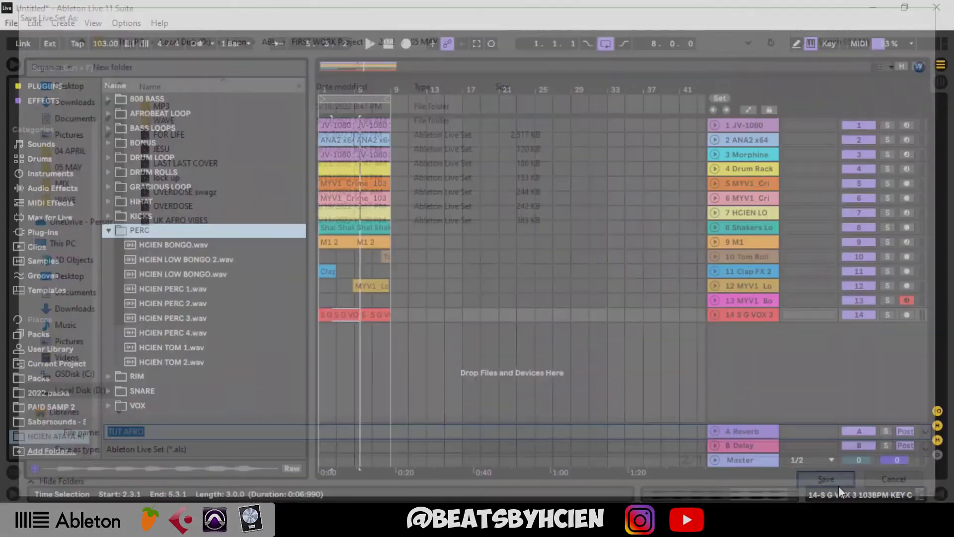